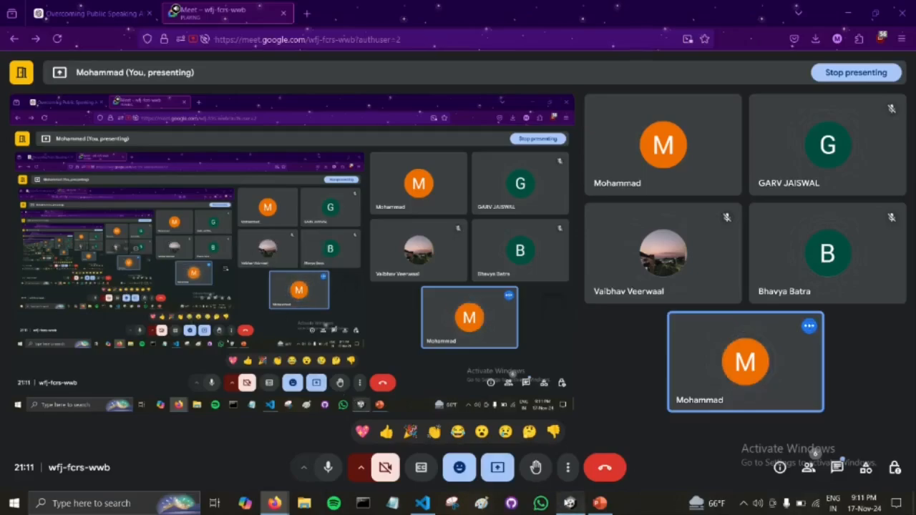
- Switch to the Unity editor and inspect the Main Camera's Audio Listener and Audio Source components
{"action": "key", "text": "alt+Tab"}
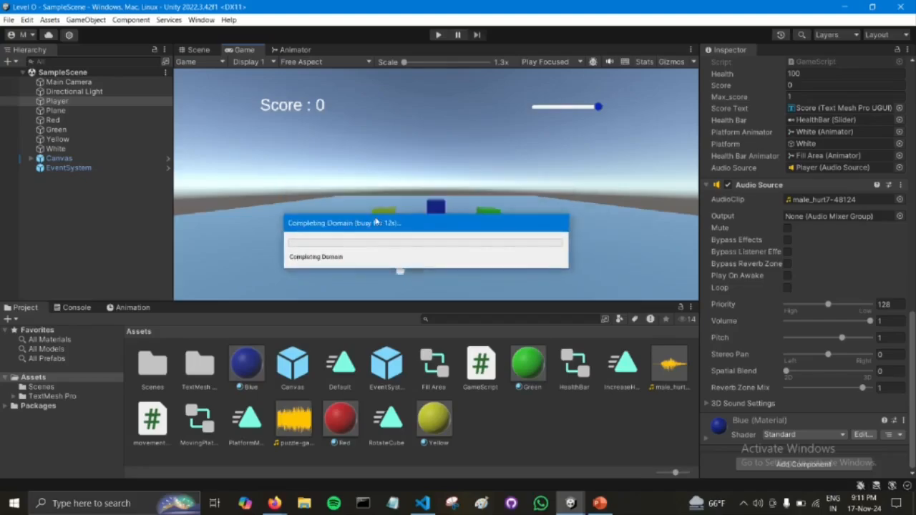
{"action": "left_click_drag", "start_coordinate": [376, 223], "coordinate": [349, 216]}
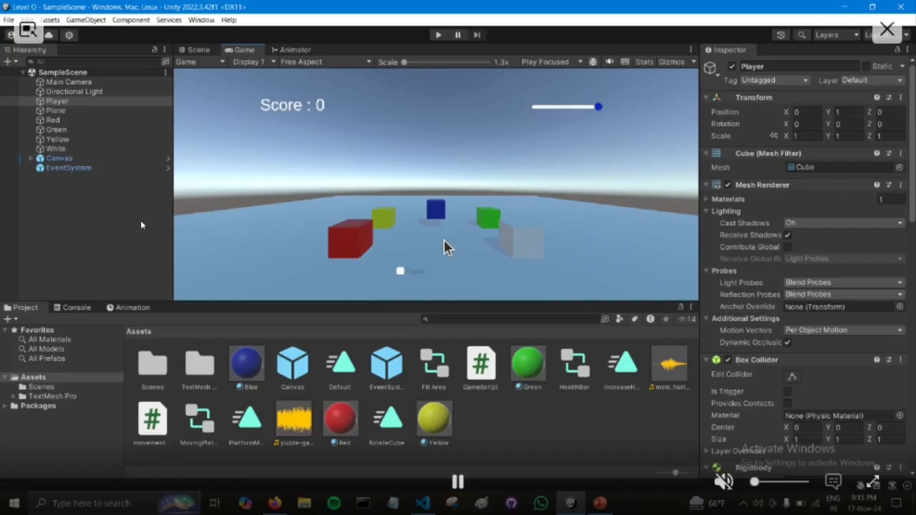
{"action": "left_click", "coordinate": [110, 85]}
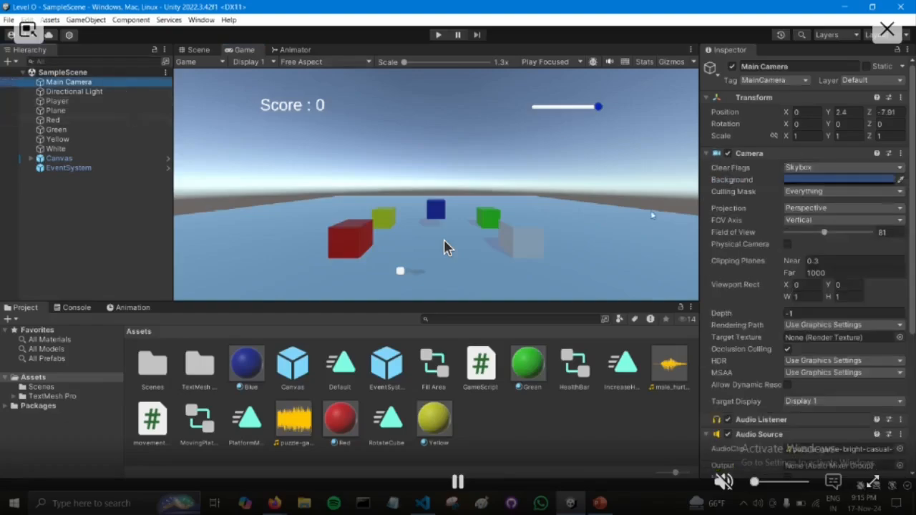
{"action": "scroll", "coordinate": [717, 260], "scroll_direction": "down", "scroll_amount": 5}
{"action": "left_click", "coordinate": [715, 261]}
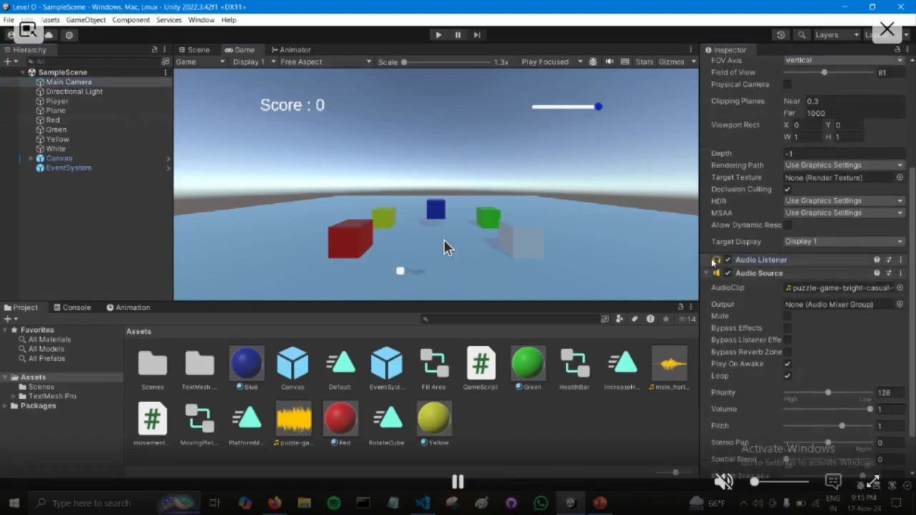
{"action": "left_click", "coordinate": [714, 262]}
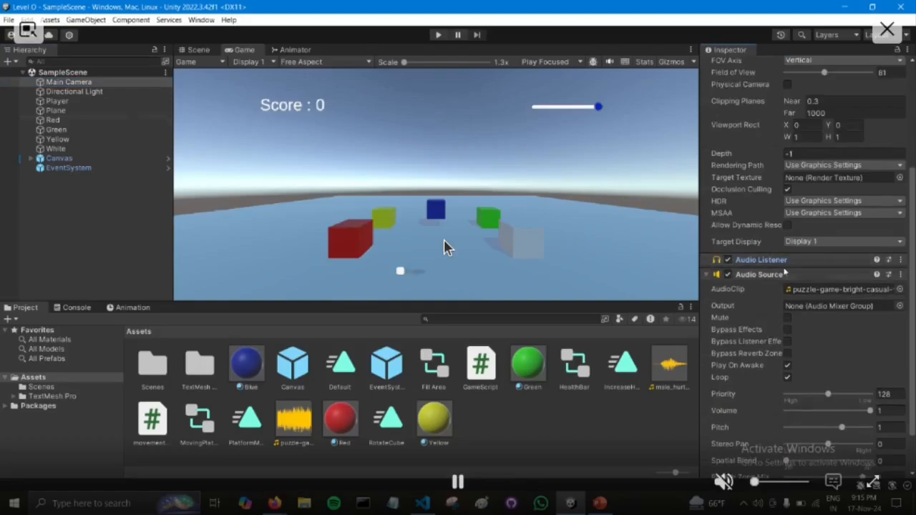
{"action": "scroll", "coordinate": [773, 265], "scroll_direction": "up", "scroll_amount": 5}
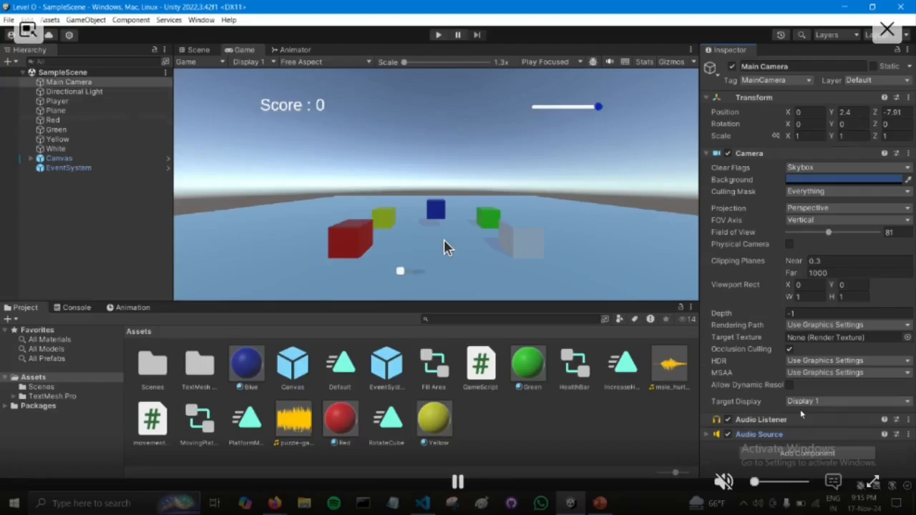
{"action": "left_click", "coordinate": [758, 422]}
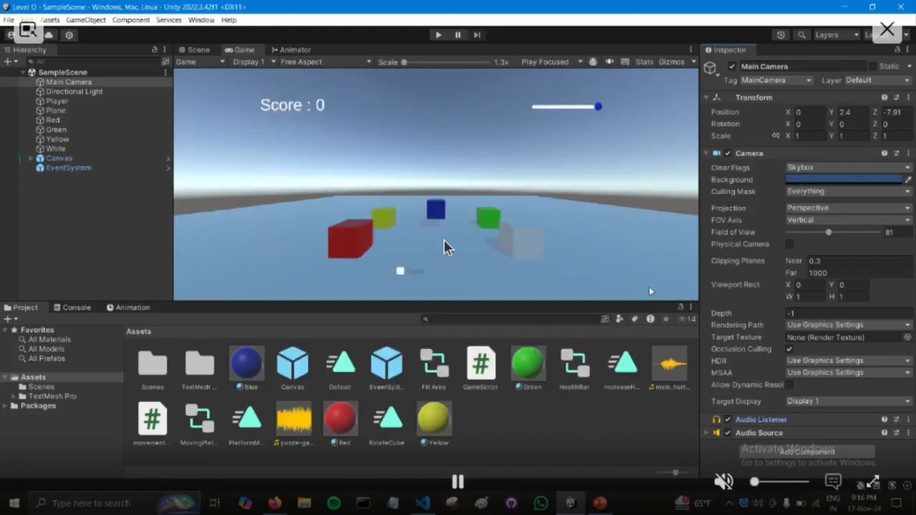
- Expand the Main Camera's Audio Source and examine its clip, playback, volume and pitch settings
{"action": "left_click", "coordinate": [705, 435]}
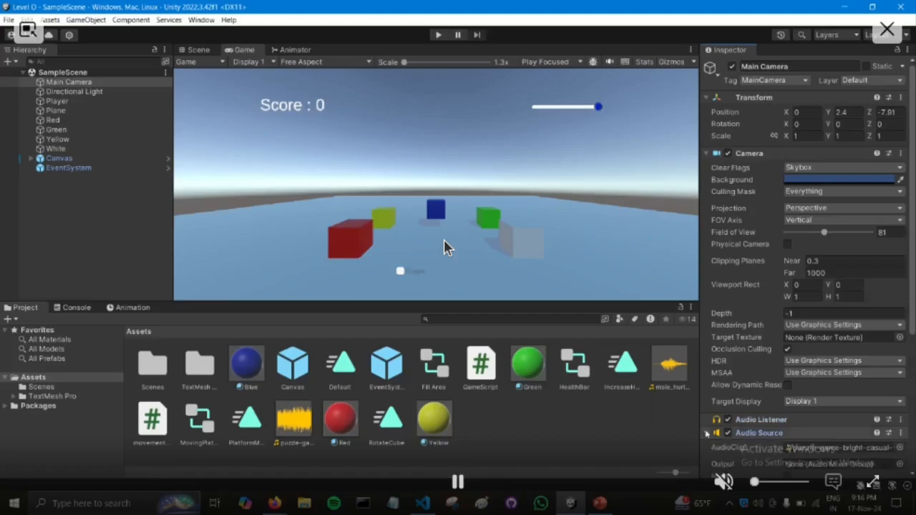
{"action": "scroll", "coordinate": [783, 351], "scroll_direction": "down", "scroll_amount": 3}
{"action": "scroll", "coordinate": [784, 350], "scroll_direction": "down", "scroll_amount": 1}
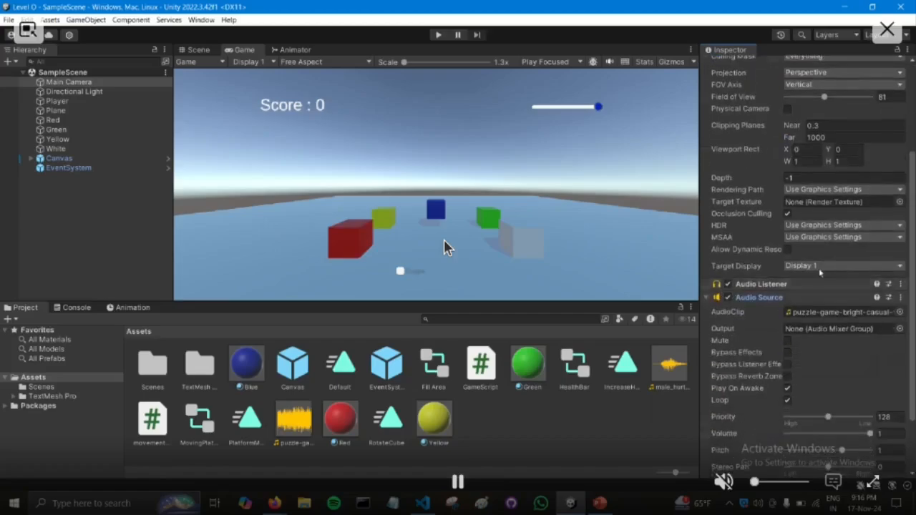
{"action": "scroll", "coordinate": [721, 343], "scroll_direction": "down", "scroll_amount": 2}
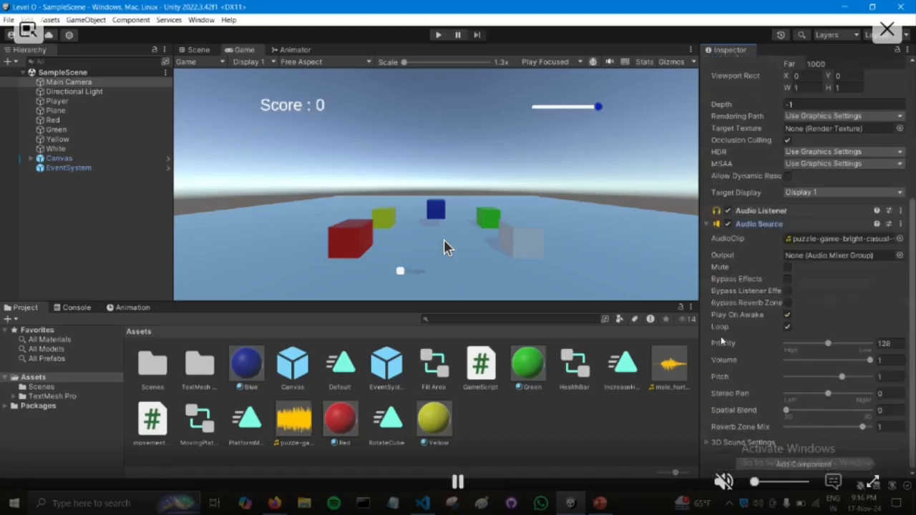
{"action": "left_click", "coordinate": [758, 465]}
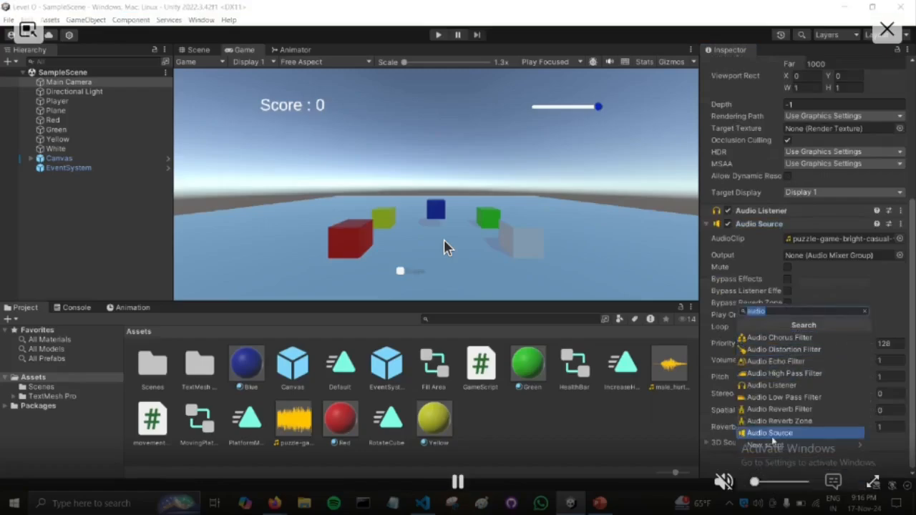
{"action": "left_click", "coordinate": [865, 313]}
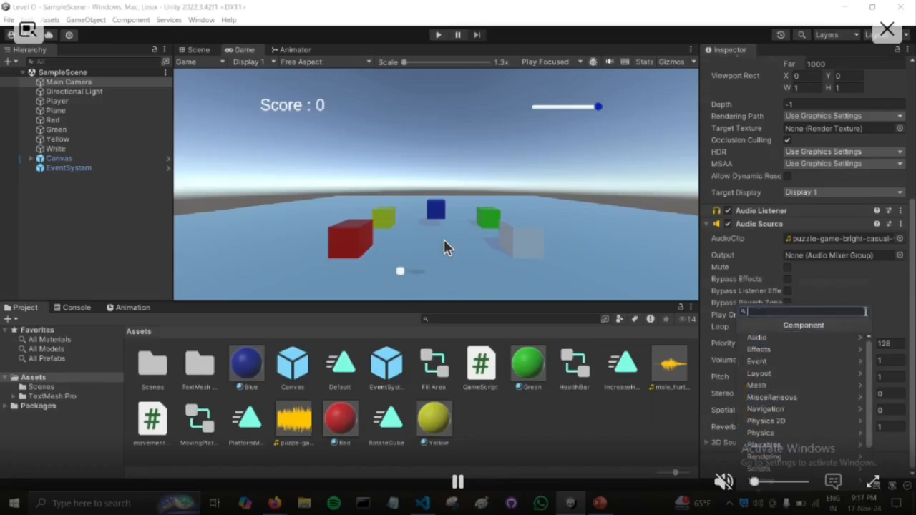
{"action": "left_click", "coordinate": [904, 311]}
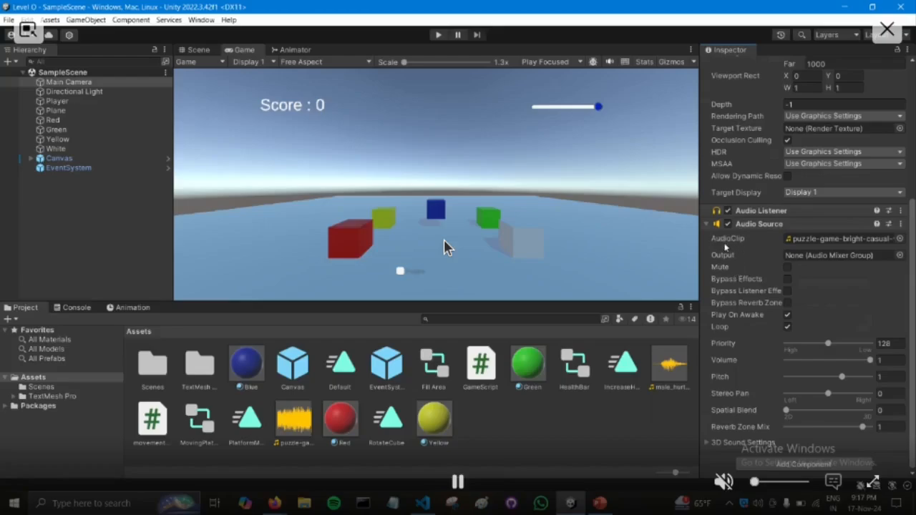
- Select the Player and examine its Audio Source component, including the audio clip and the playback options
{"action": "mouse_move", "coordinate": [725, 246]}
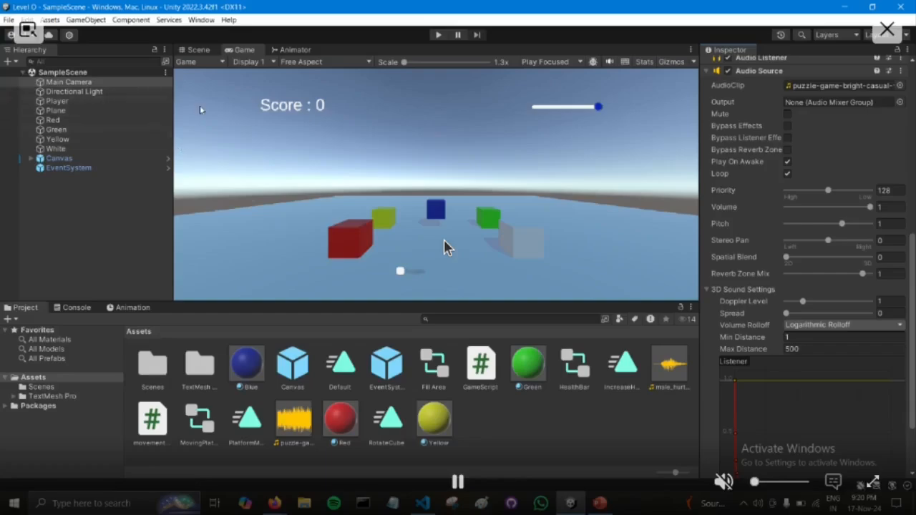
{"action": "left_click", "coordinate": [83, 104]}
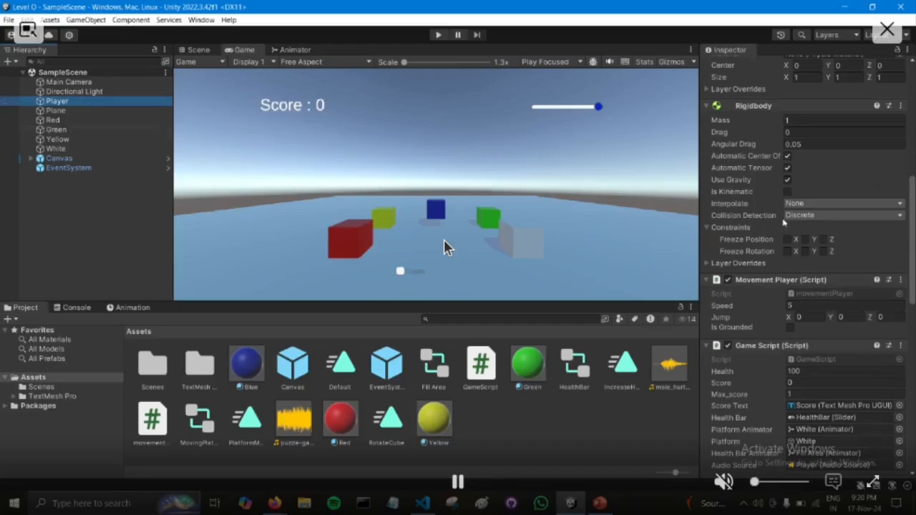
{"action": "scroll", "coordinate": [782, 223], "scroll_direction": "down", "scroll_amount": 8}
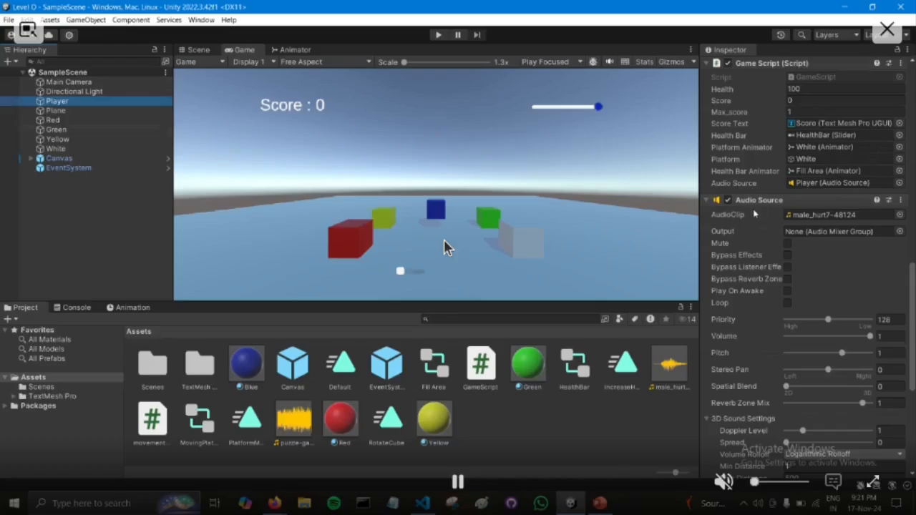
{"action": "scroll", "coordinate": [753, 214], "scroll_direction": "down", "scroll_amount": 2}
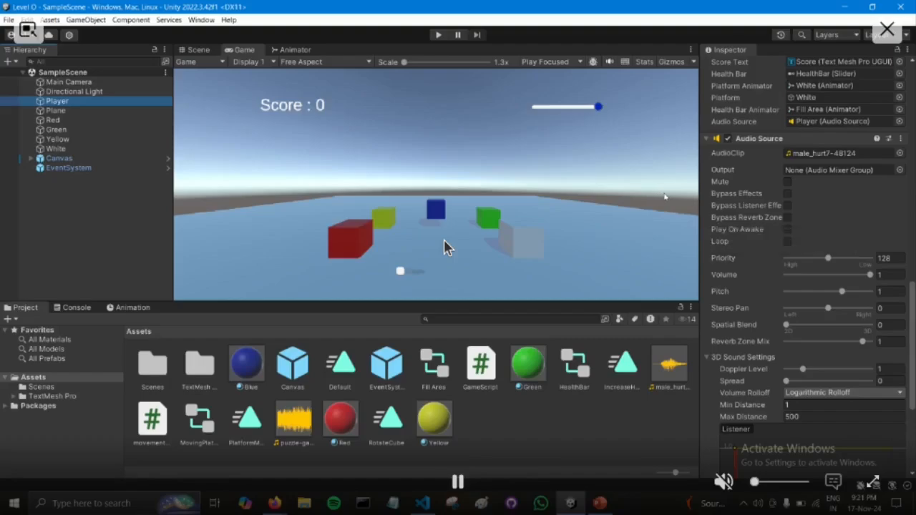
{"action": "left_click", "coordinate": [445, 248]}
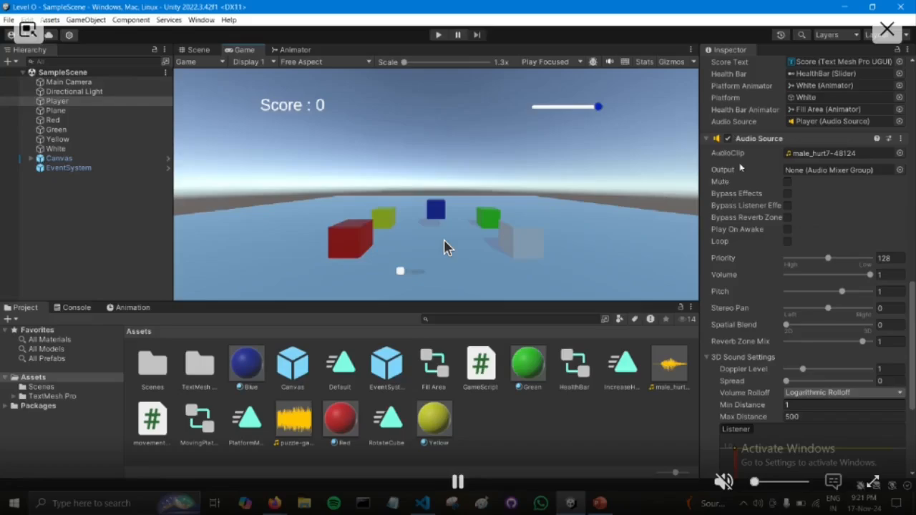
{"action": "mouse_move", "coordinate": [735, 153]}
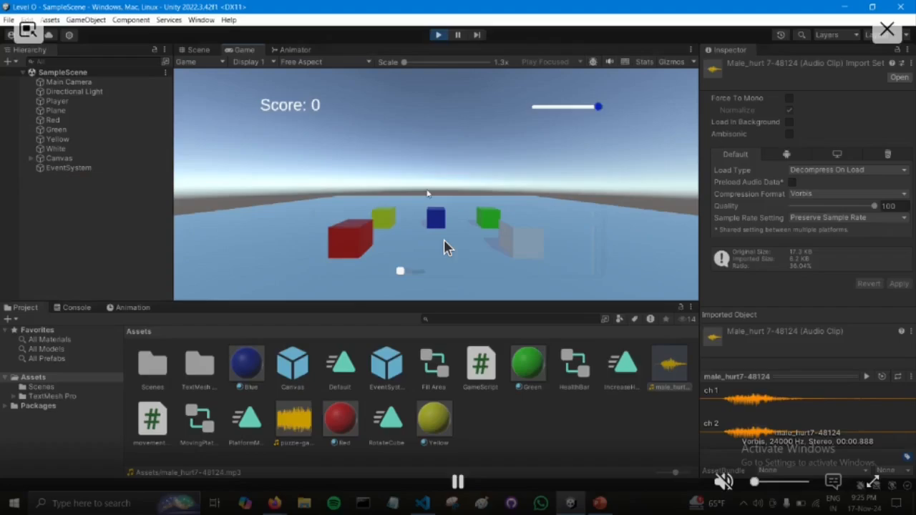
- Select the Player while the game is running and review its Rigidbody, Movement Player and Game Script components
{"action": "left_click", "coordinate": [63, 101]}
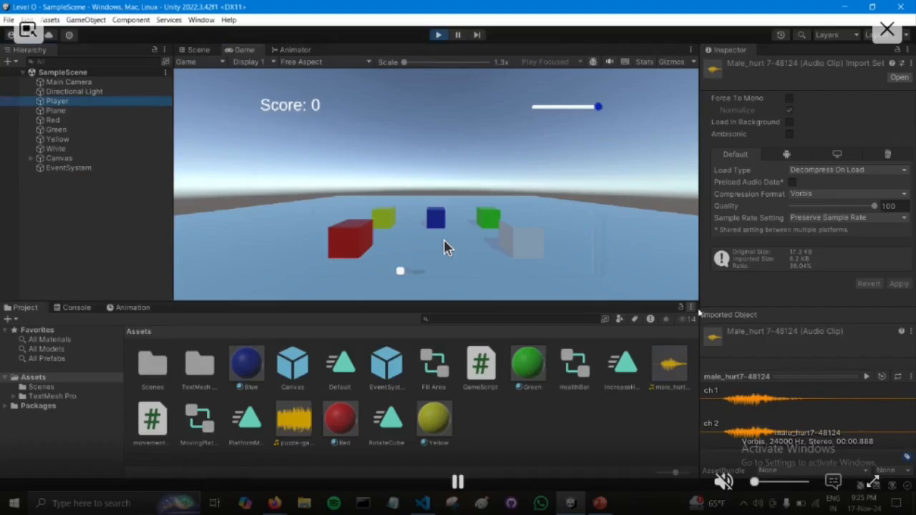
{"action": "scroll", "coordinate": [787, 319], "scroll_direction": "down", "scroll_amount": 10}
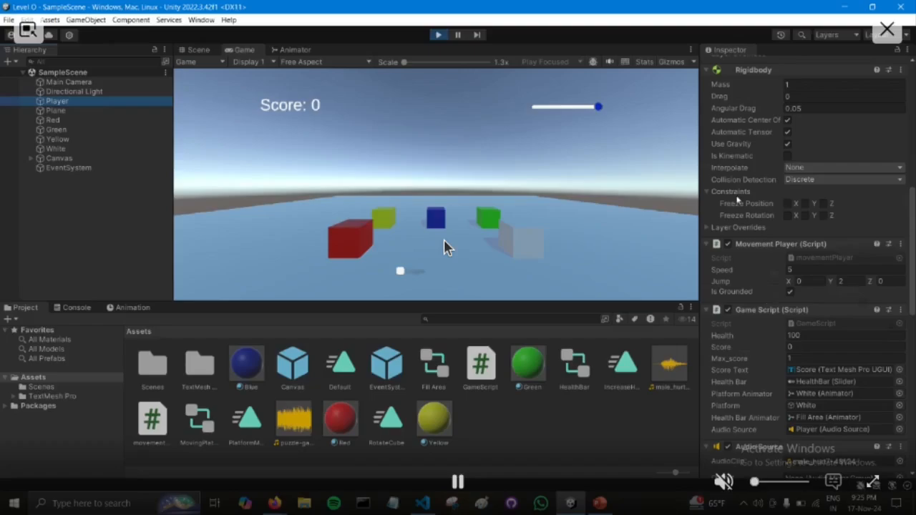
{"action": "left_click", "coordinate": [390, 279]}
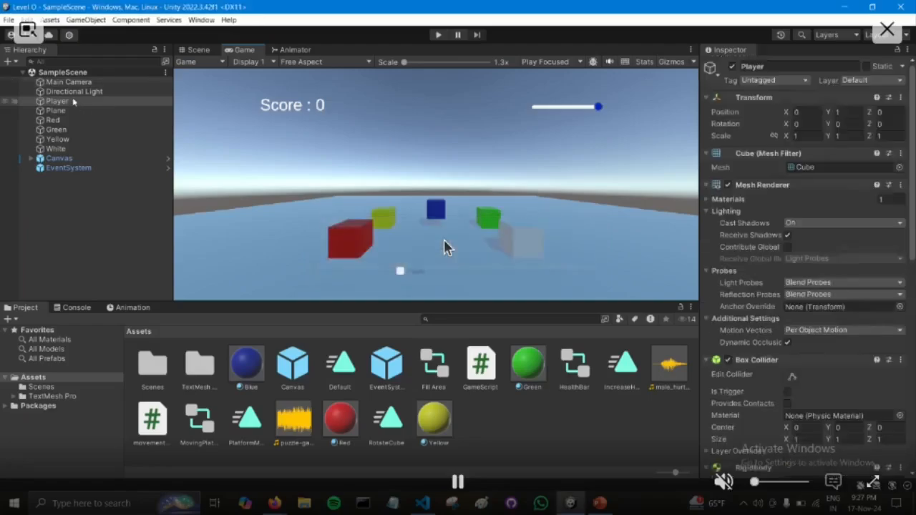
- Assign the Main Camera's Audio Source to the main camera audio reference of the Player's Game Script
{"action": "left_click", "coordinate": [73, 102]}
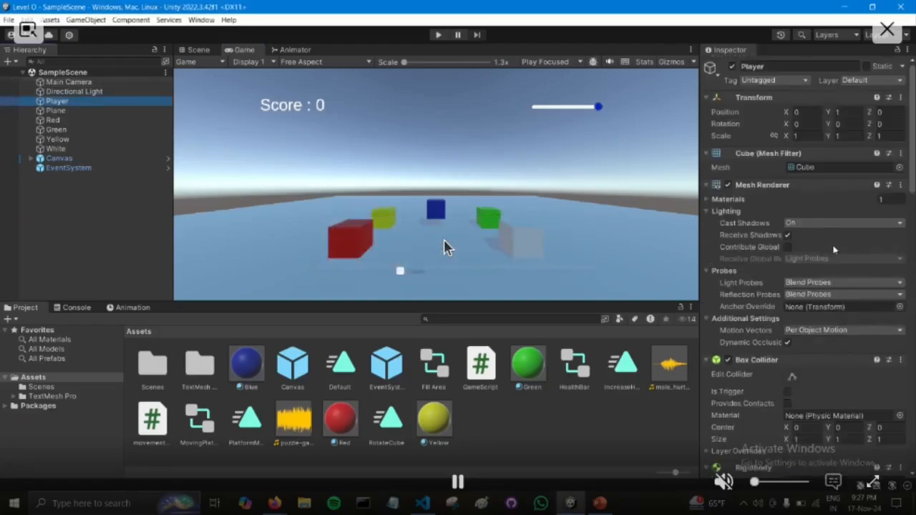
{"action": "scroll", "coordinate": [834, 249], "scroll_direction": "down", "scroll_amount": 15}
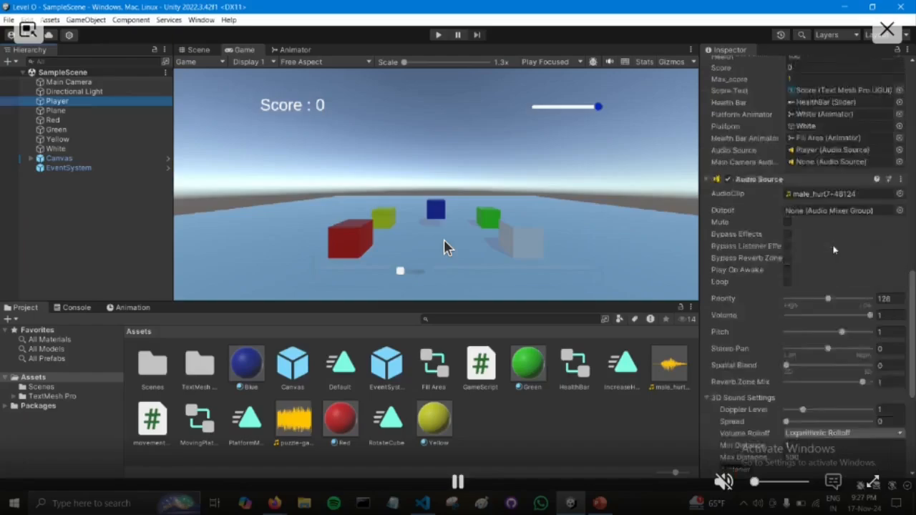
{"action": "scroll", "coordinate": [834, 250], "scroll_direction": "up", "scroll_amount": 4}
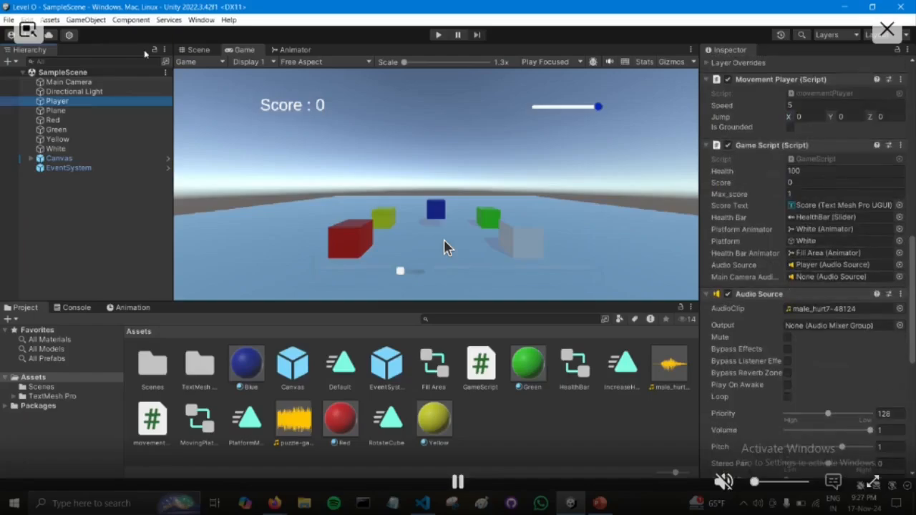
{"action": "left_click", "coordinate": [88, 82]}
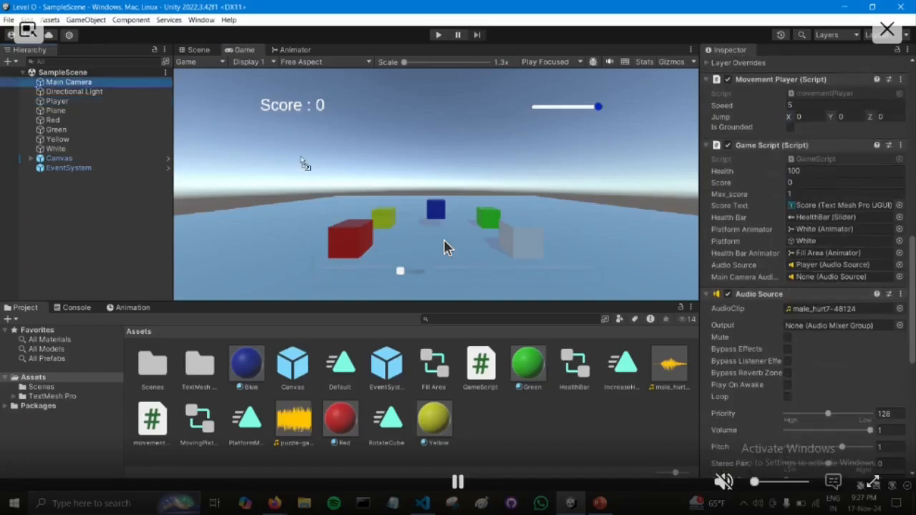
{"action": "left_click_drag", "start_coordinate": [306, 165], "coordinate": [833, 277]}
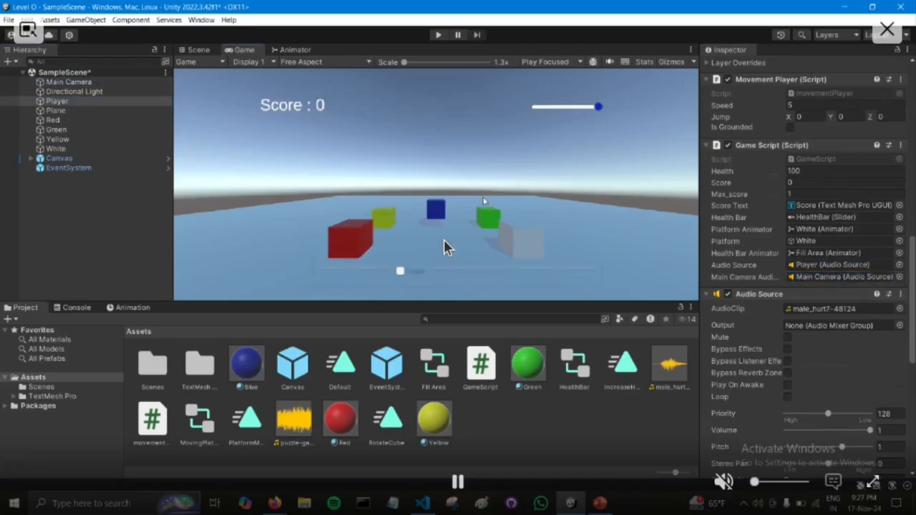
- Run the game and test the sounds by repeatedly using Decrease Health and Increase Health
{"action": "key", "text": "ctrl+p"}
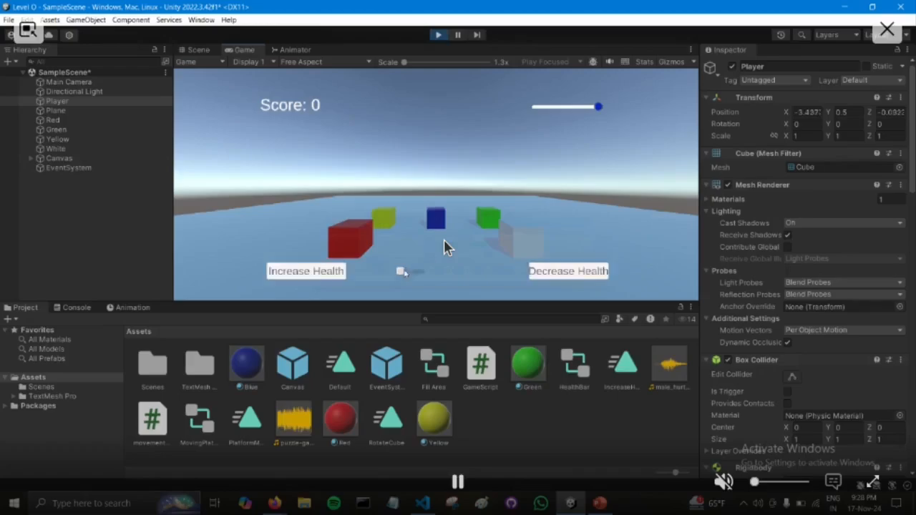
{"action": "left_click", "coordinate": [550, 276]}
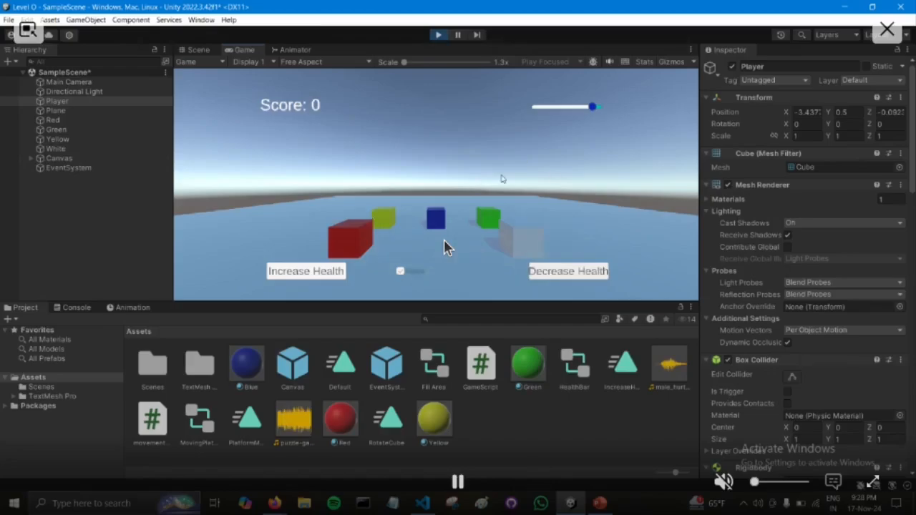
{"action": "left_click", "coordinate": [554, 281]}
{"action": "left_click", "coordinate": [303, 277]}
{"action": "left_click", "coordinate": [561, 274]}
{"action": "left_click", "coordinate": [564, 279]}
{"action": "left_click", "coordinate": [315, 270]}
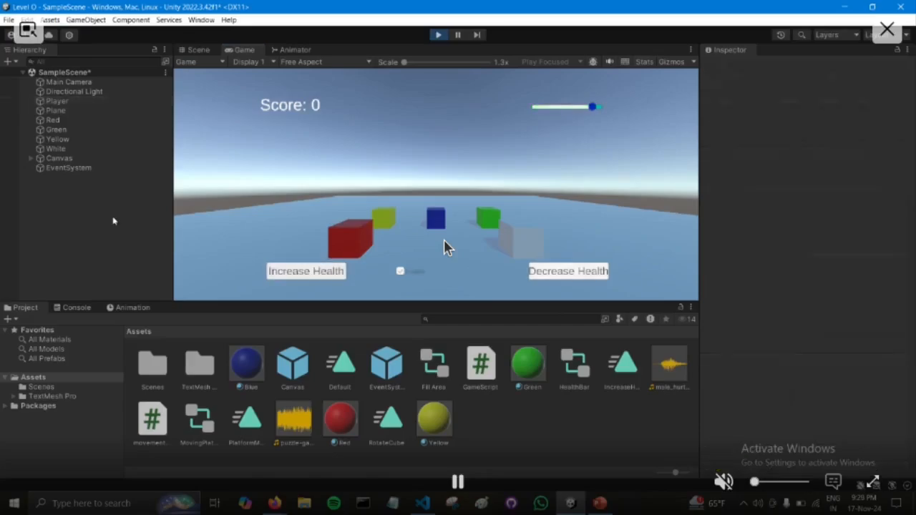
- Exit play mode and save SampleScene
{"action": "key", "text": "ctrl+s"}
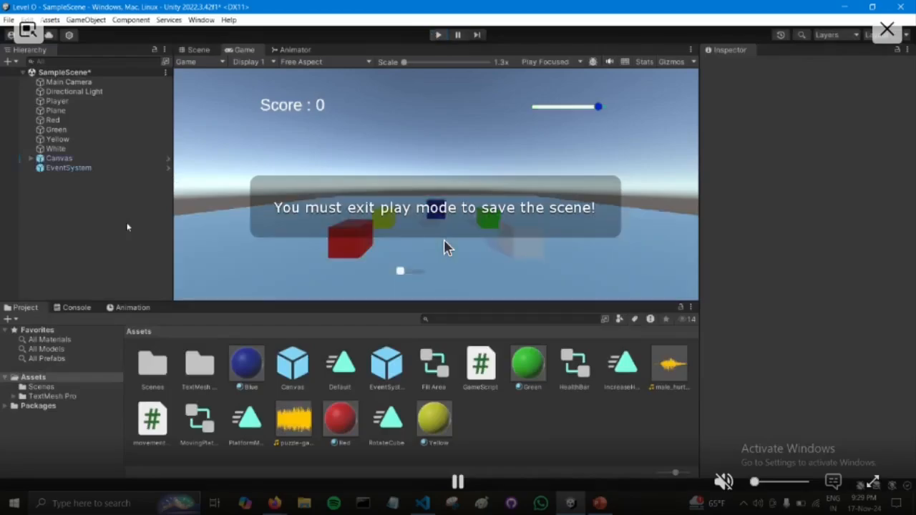
{"action": "key", "text": "ctrl+s"}
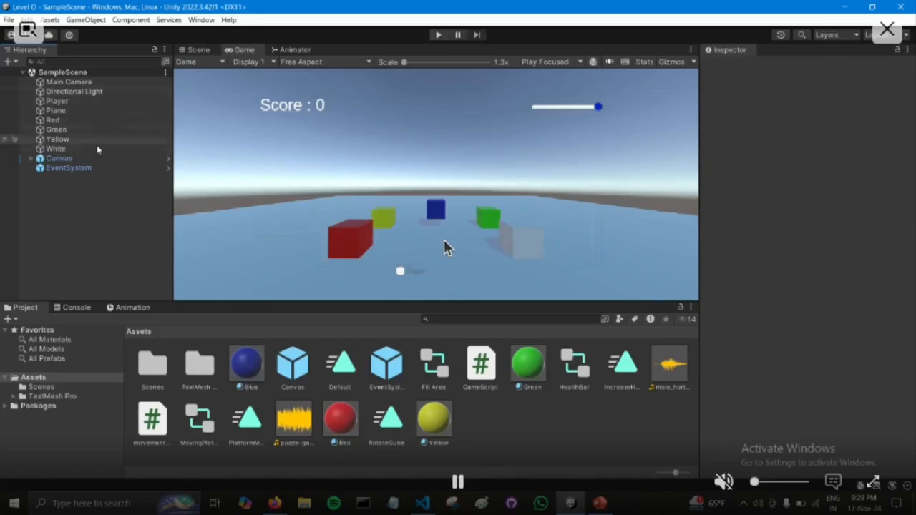
- Search the components that can be added to the Player for "audio" to review the available audio components
{"action": "left_click", "coordinate": [77, 104]}
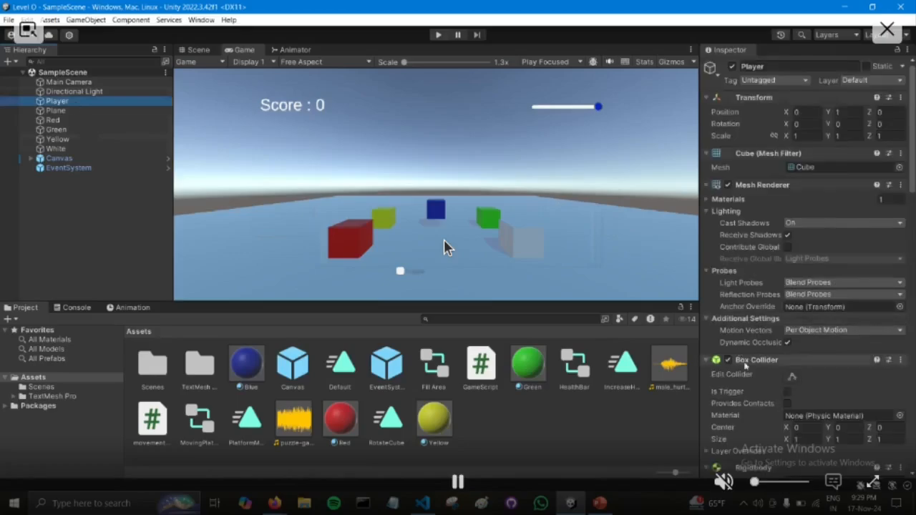
{"action": "scroll", "coordinate": [767, 400], "scroll_direction": "down", "scroll_amount": 10}
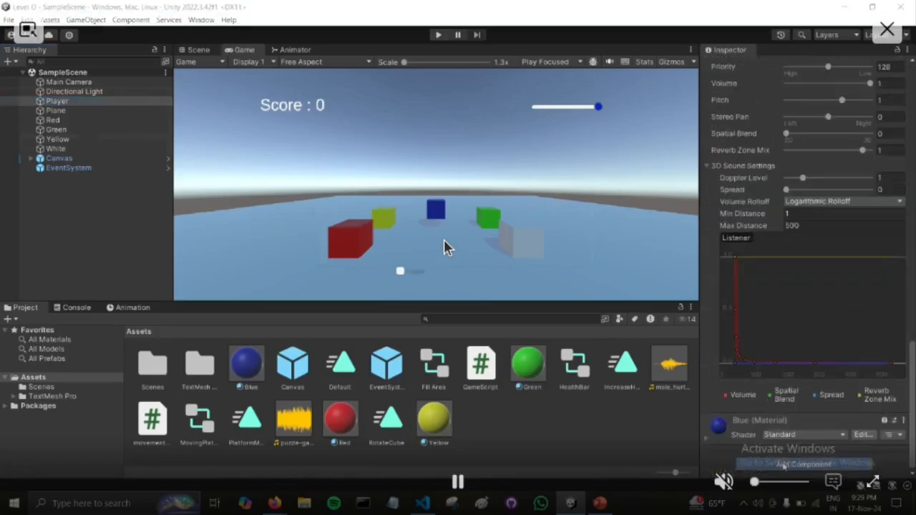
{"action": "left_click", "coordinate": [785, 465]}
{"action": "type", "text": "audio"}
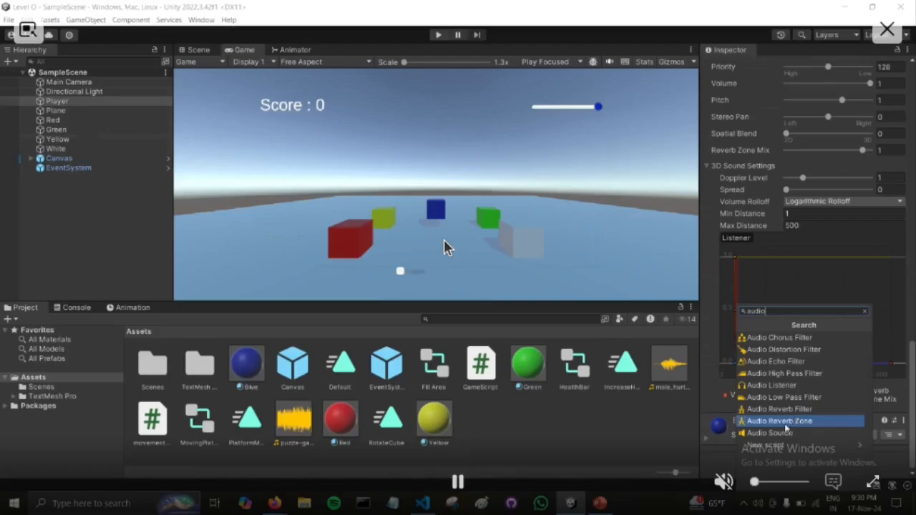
{"action": "left_click", "coordinate": [87, 223]}
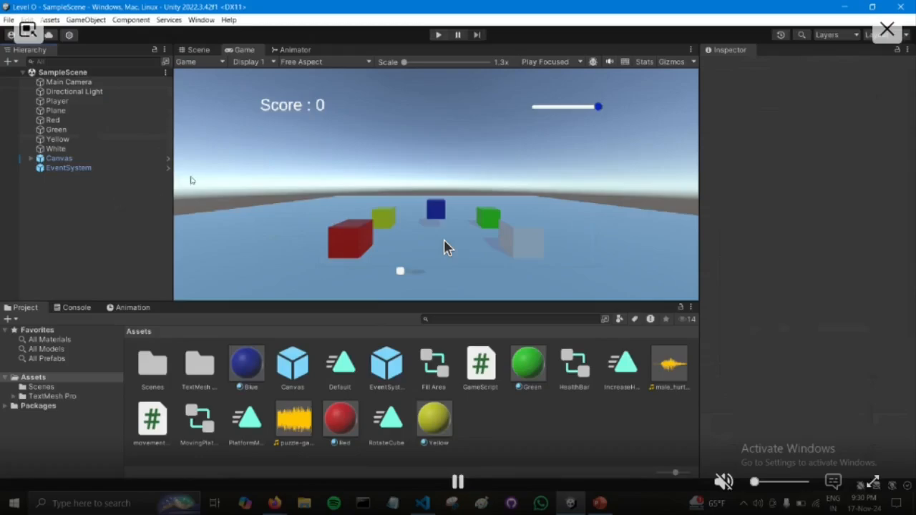
- Create an empty game object at the root level of SampleScene
{"action": "right_click", "coordinate": [81, 189]}
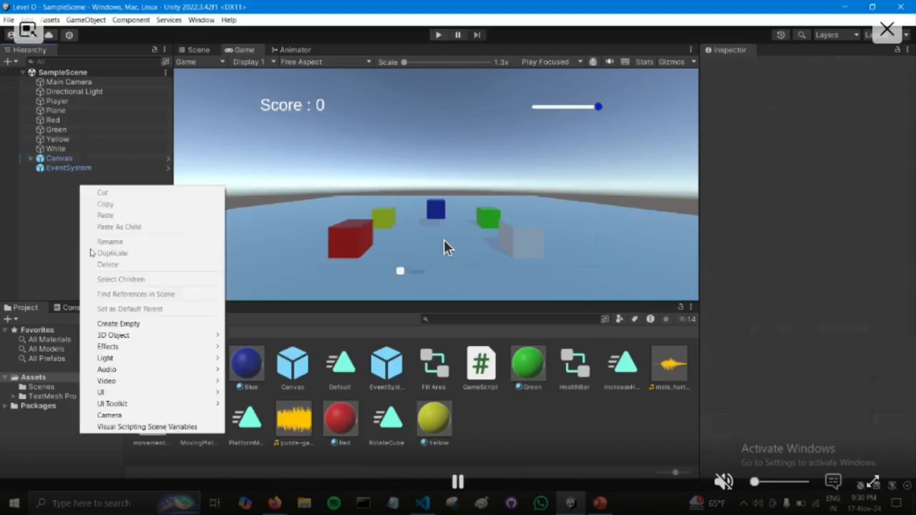
{"action": "left_click", "coordinate": [119, 323]}
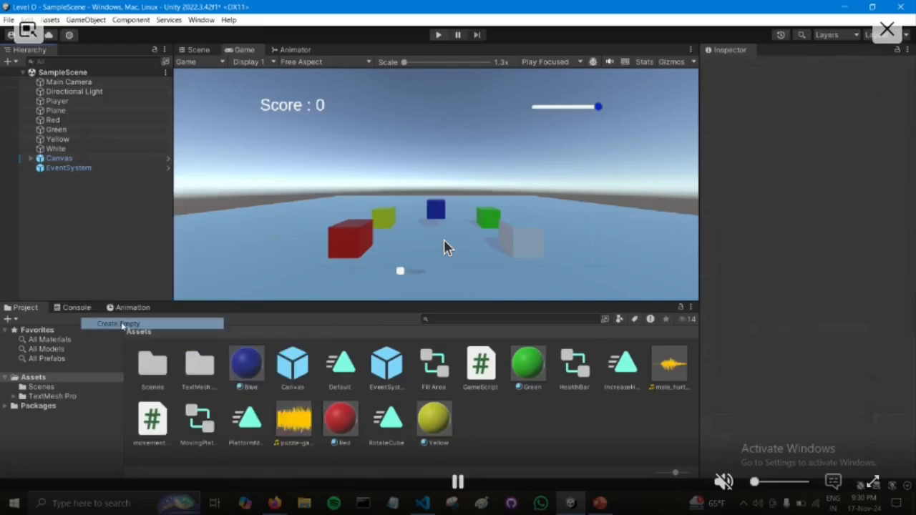
{"action": "key", "text": "Return"}
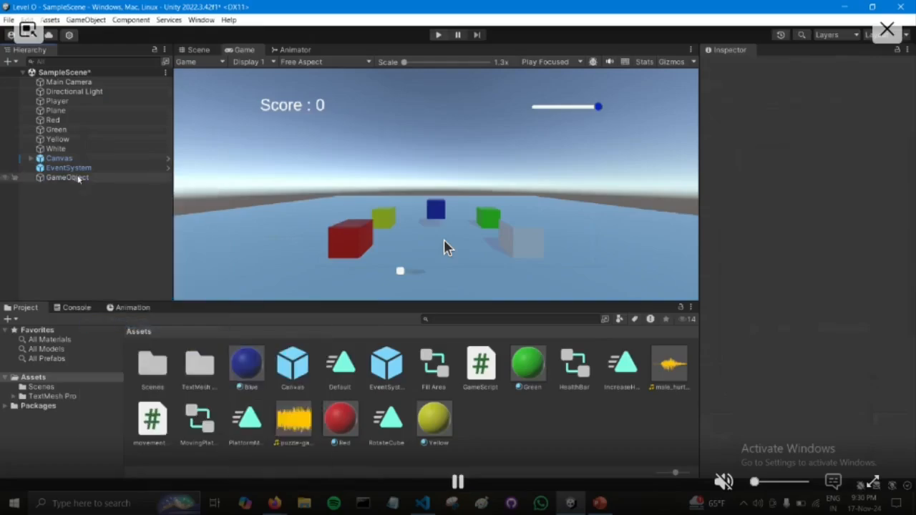
- Rename the new empty game object as REVERB_ZONE
{"action": "left_click", "coordinate": [810, 66]}
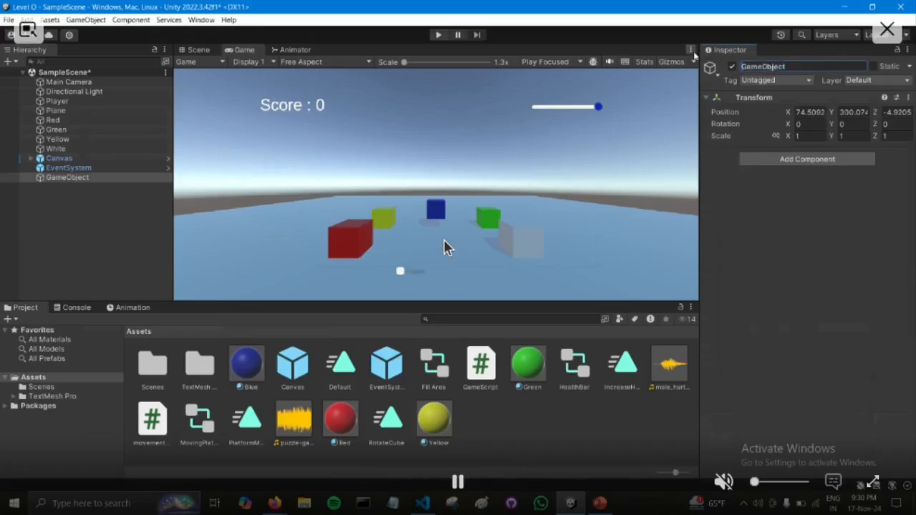
{"action": "left_click", "coordinate": [812, 65]}
{"action": "key", "text": "ctrl+s"}
{"action": "key", "text": "BackSpace"}
{"action": "key", "text": "BackSpace"}
{"action": "key", "text": "BackSpace"}
{"action": "key", "text": "BackSpace"}
{"action": "key", "text": "BackSpace"}
{"action": "key", "text": "BackSpace"}
{"action": "key", "text": "BackSpace"}
{"action": "key", "text": "BackSpace"}
{"action": "key", "text": "BackSpace"}
{"action": "key", "text": "BackSpace"}
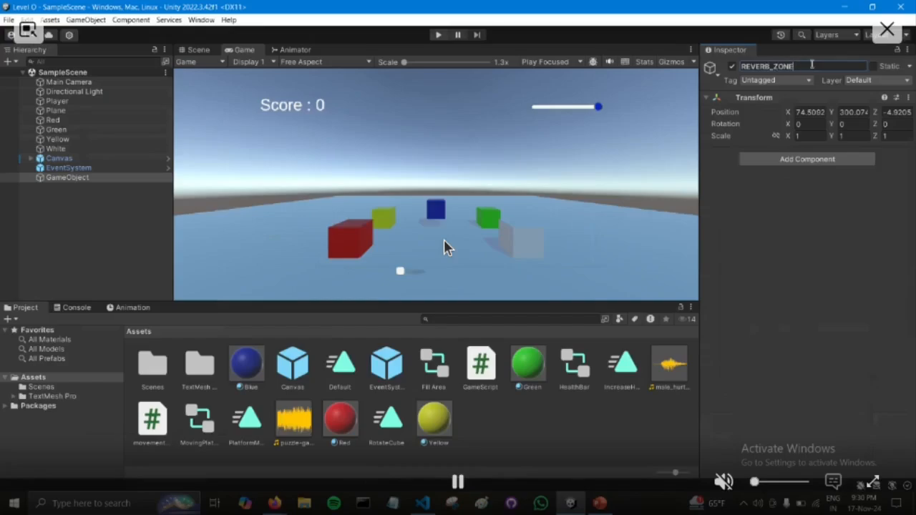
{"action": "left_click", "coordinate": [770, 279]}
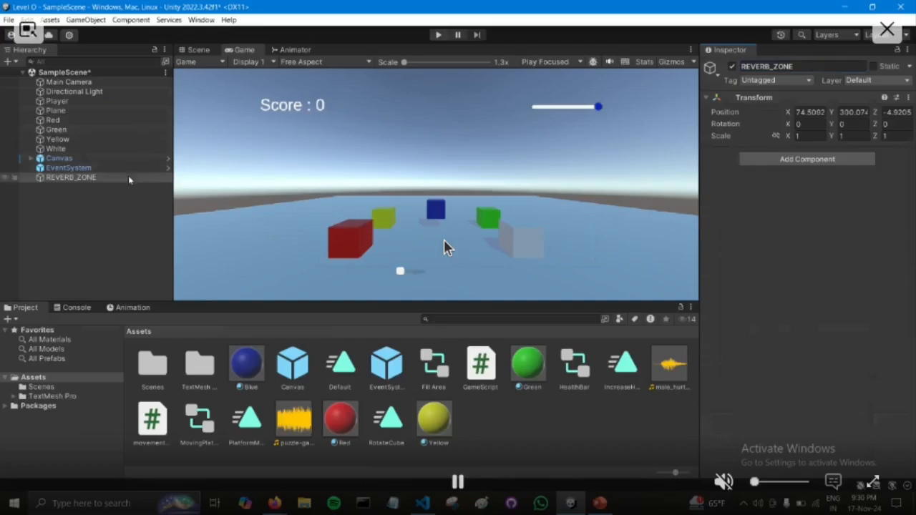
- Show the Scene view in 3D with REVERB_ZONE selected and the ground plane in sight
{"action": "left_click", "coordinate": [194, 50]}
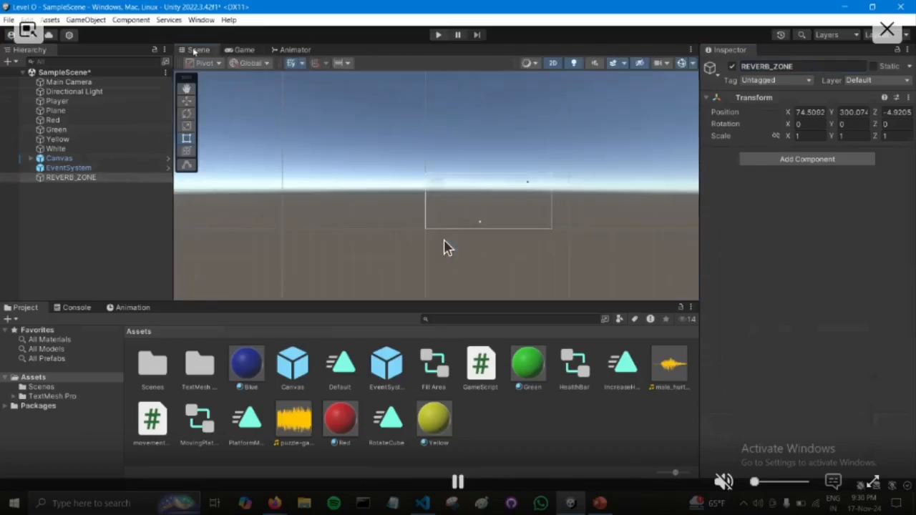
{"action": "left_click", "coordinate": [551, 64]}
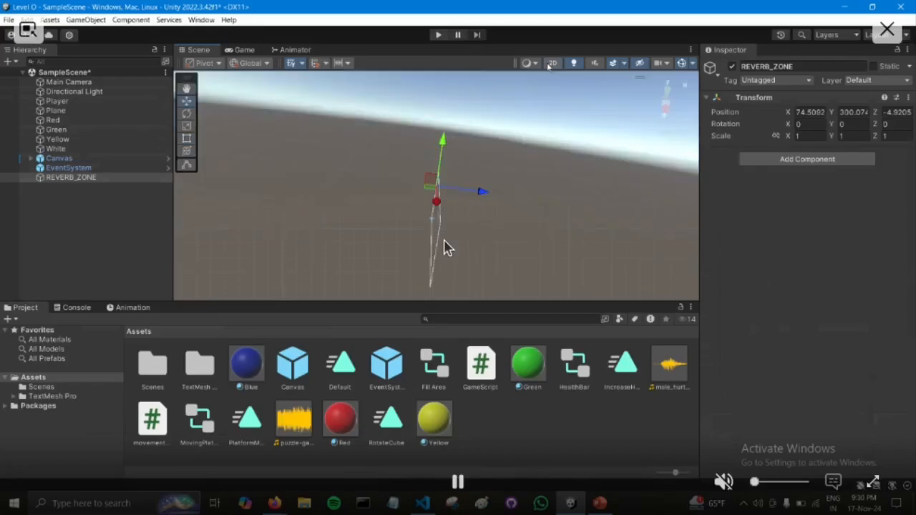
{"action": "left_click", "coordinate": [72, 178]}
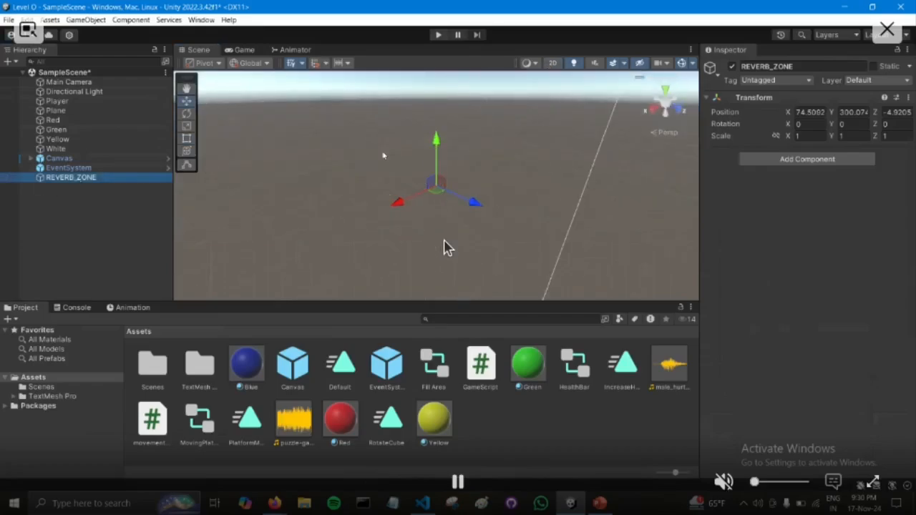
{"action": "scroll", "coordinate": [413, 161], "scroll_direction": "up", "scroll_amount": 3}
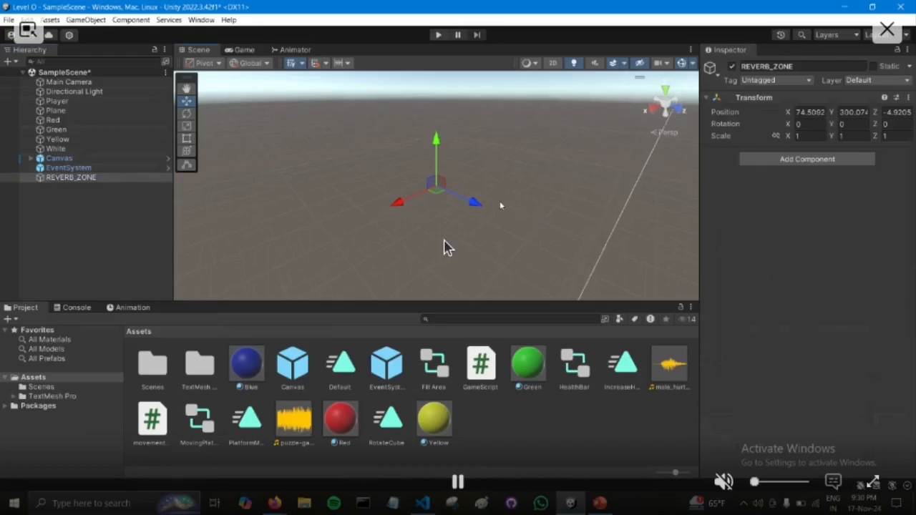
{"action": "left_click_drag", "start_coordinate": [498, 190], "coordinate": [522, 257], "text": "alt"}
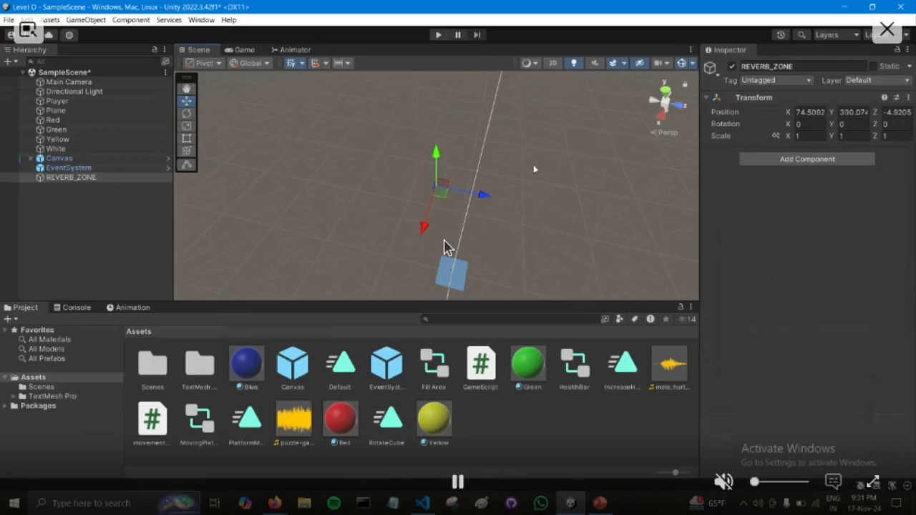
- Set REVERB_ZONE's position to Y 5 and X 0, and frame it in the Scene view
{"action": "left_click", "coordinate": [858, 112]}
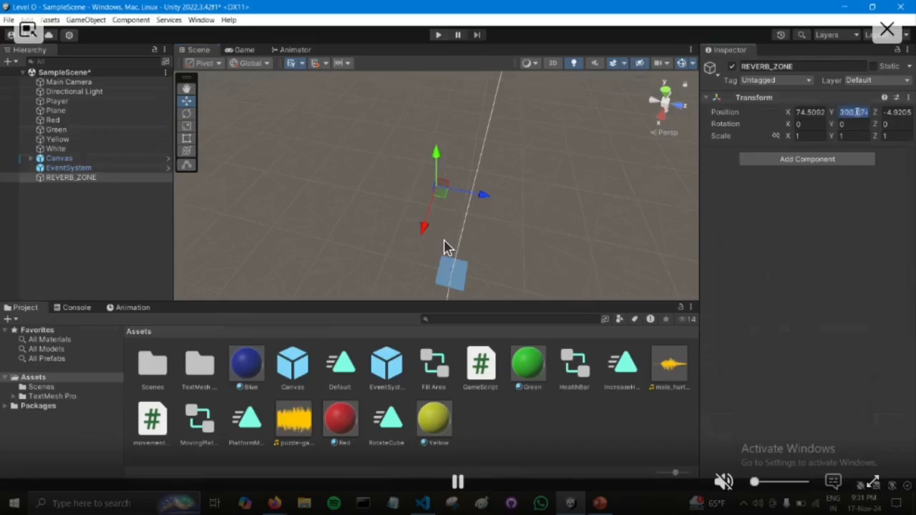
{"action": "type", "text": "5"}
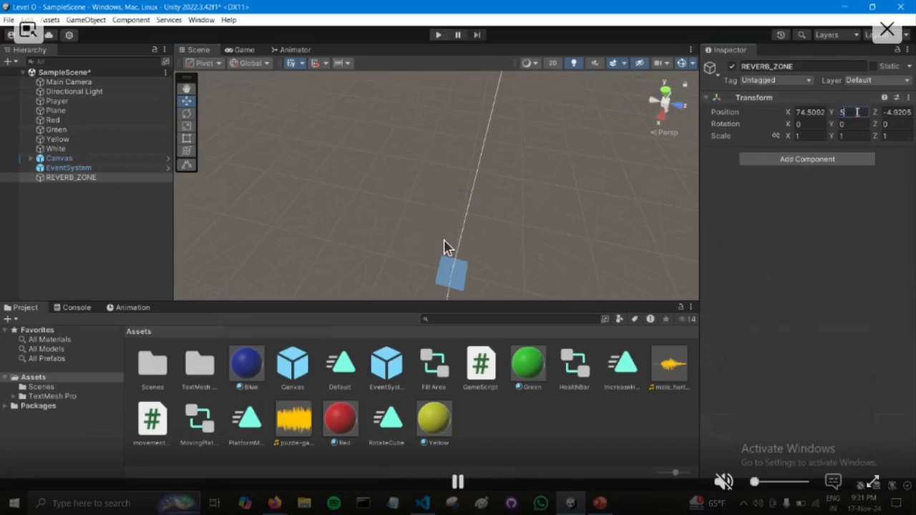
{"action": "double_click", "coordinate": [106, 178]}
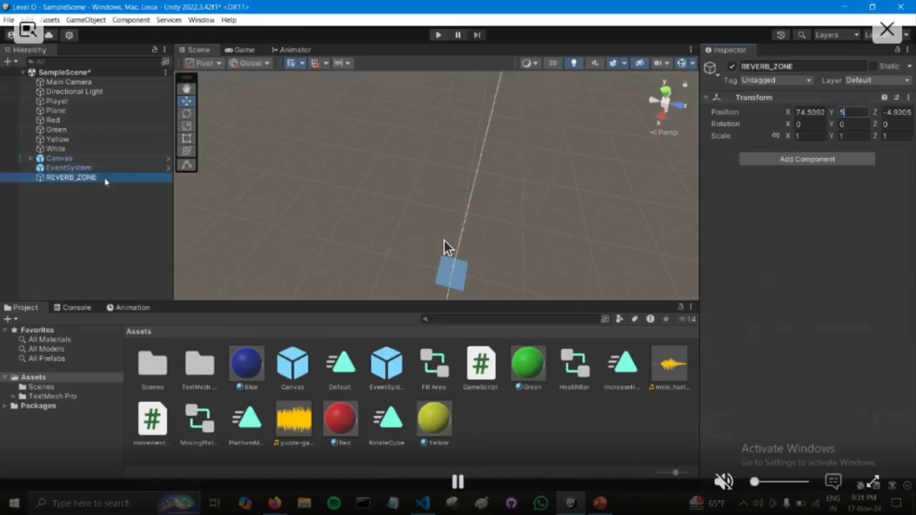
{"action": "left_click_drag", "start_coordinate": [492, 102], "coordinate": [667, 10], "text": "alt"}
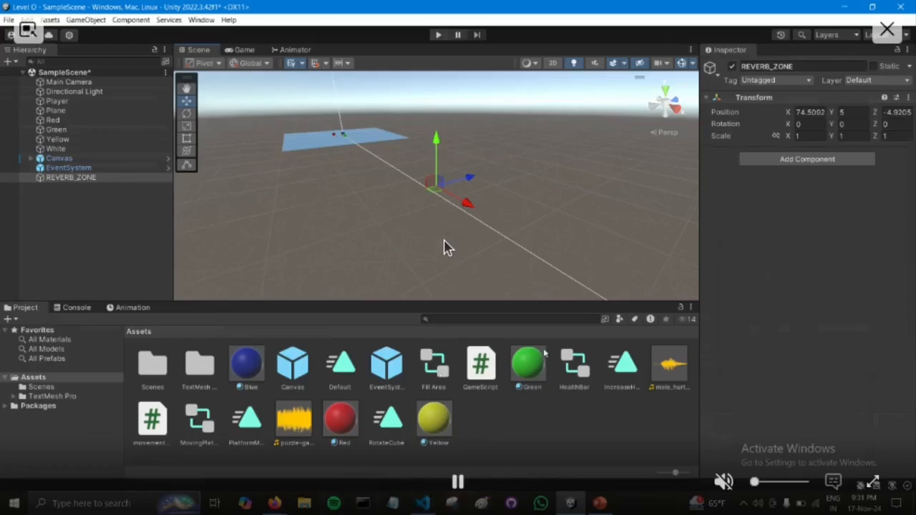
{"action": "left_click", "coordinate": [806, 113]}
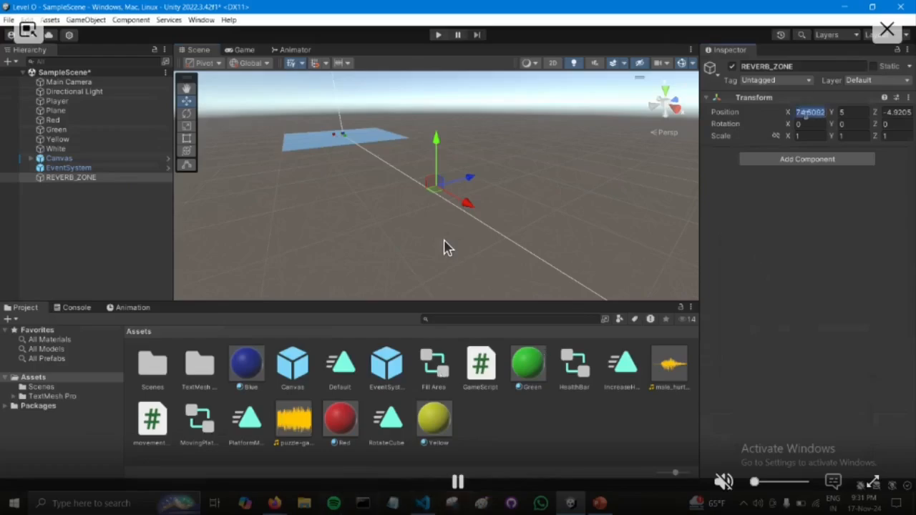
{"action": "type", "text": "0"}
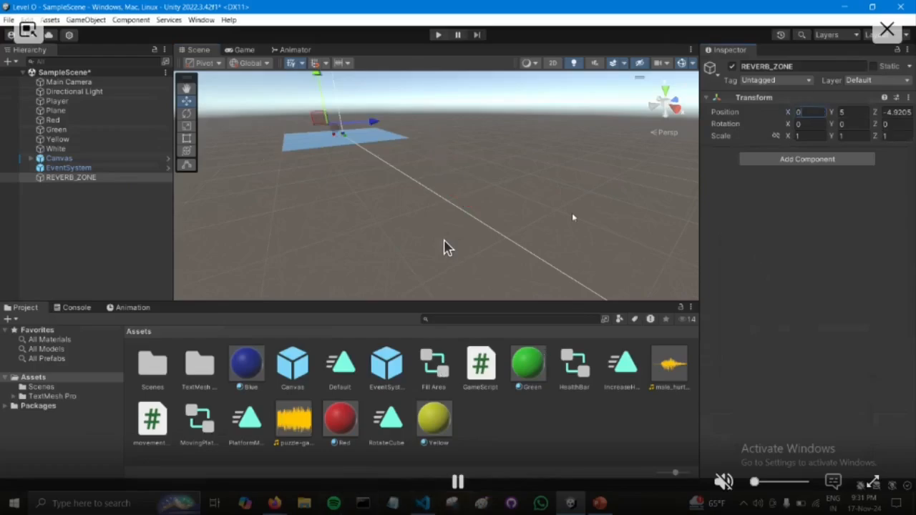
{"action": "double_click", "coordinate": [119, 178]}
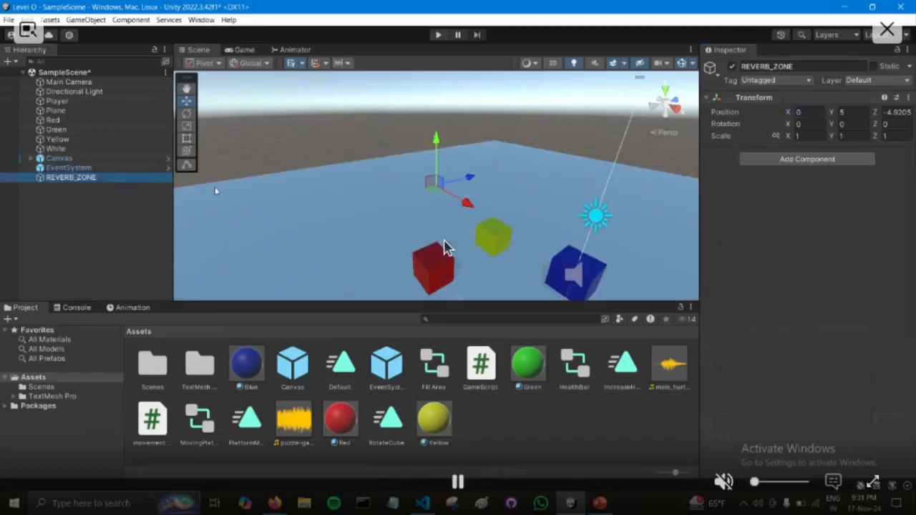
- Adjust REVERB_ZONE's height above the plane by hand to a Y position of about 4.86
{"action": "left_click_drag", "start_coordinate": [460, 239], "coordinate": [441, 279], "text": "alt"}
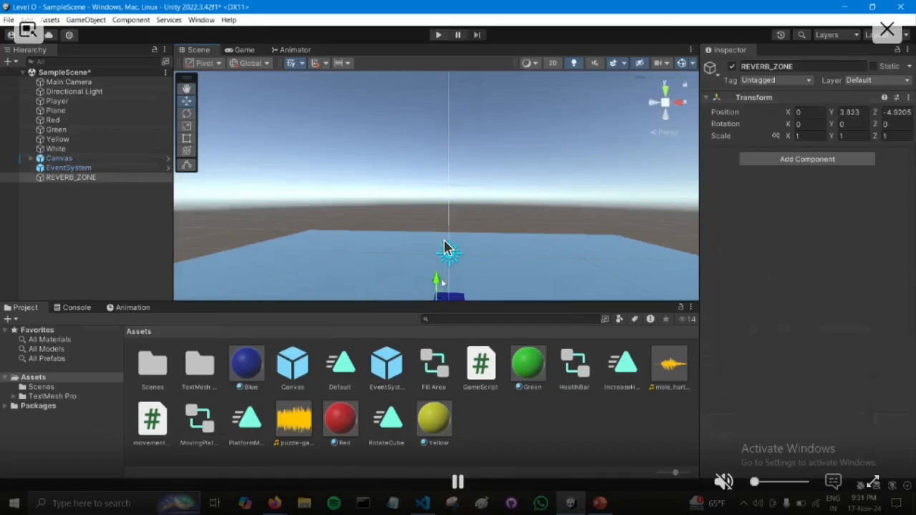
{"action": "left_click_drag", "start_coordinate": [504, 248], "coordinate": [342, 348], "text": "alt"}
{"action": "left_click_drag", "start_coordinate": [445, 247], "coordinate": [494, 246], "text": "alt"}
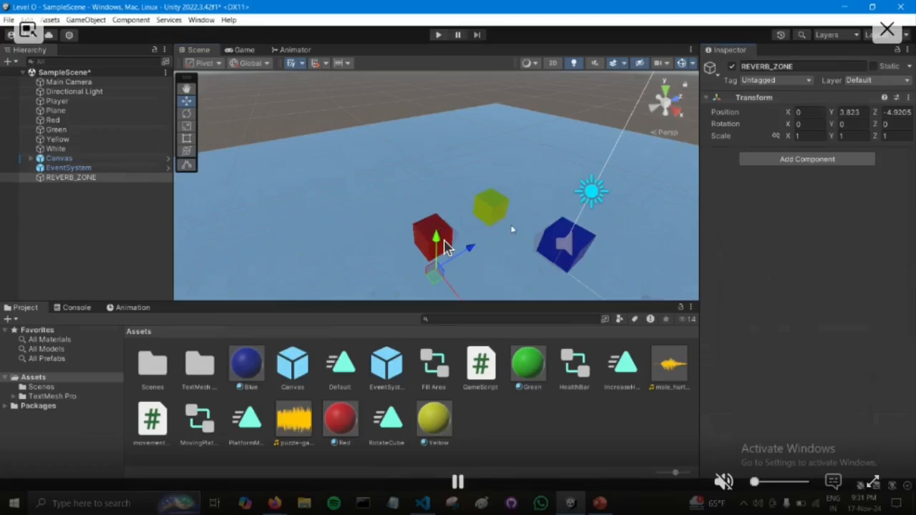
{"action": "left_click_drag", "start_coordinate": [445, 211], "coordinate": [498, 214], "text": "alt"}
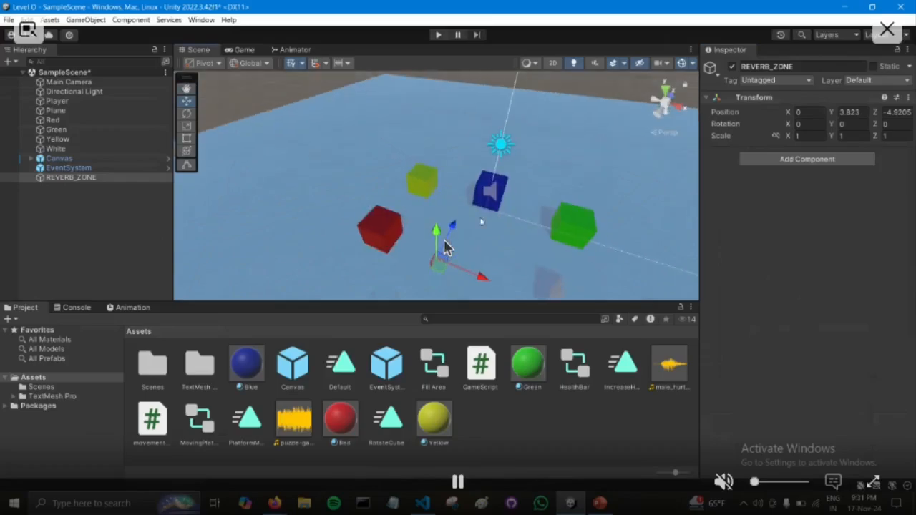
{"action": "scroll", "coordinate": [481, 222], "scroll_direction": "down", "scroll_amount": 3}
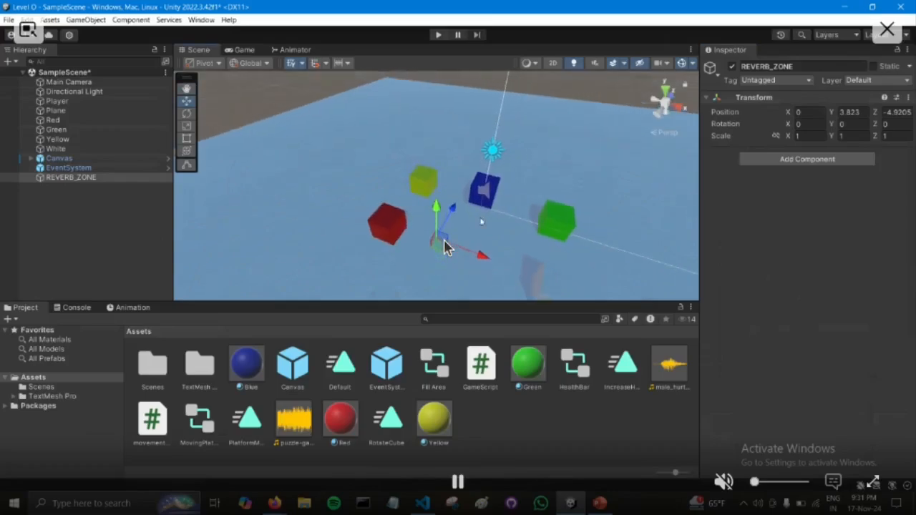
{"action": "left_click_drag", "start_coordinate": [482, 222], "coordinate": [208, 259], "text": "alt"}
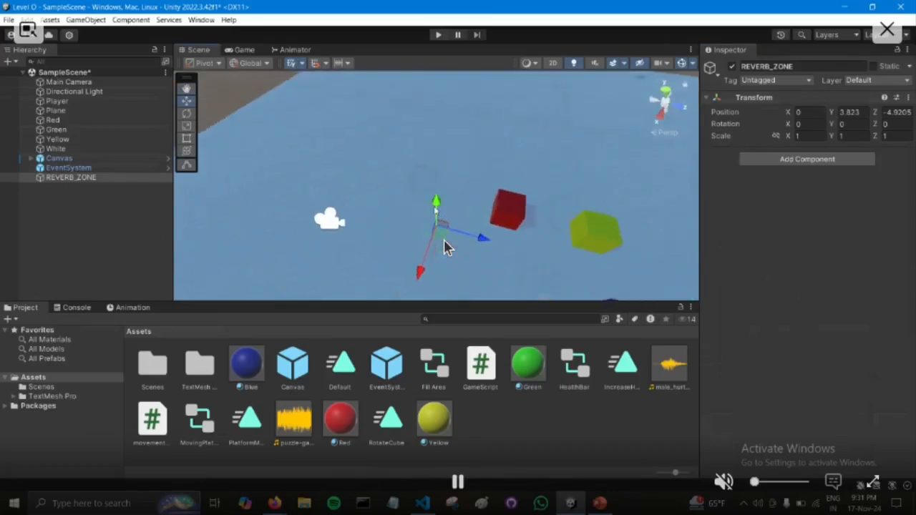
{"action": "left_click_drag", "start_coordinate": [435, 204], "coordinate": [446, 169]}
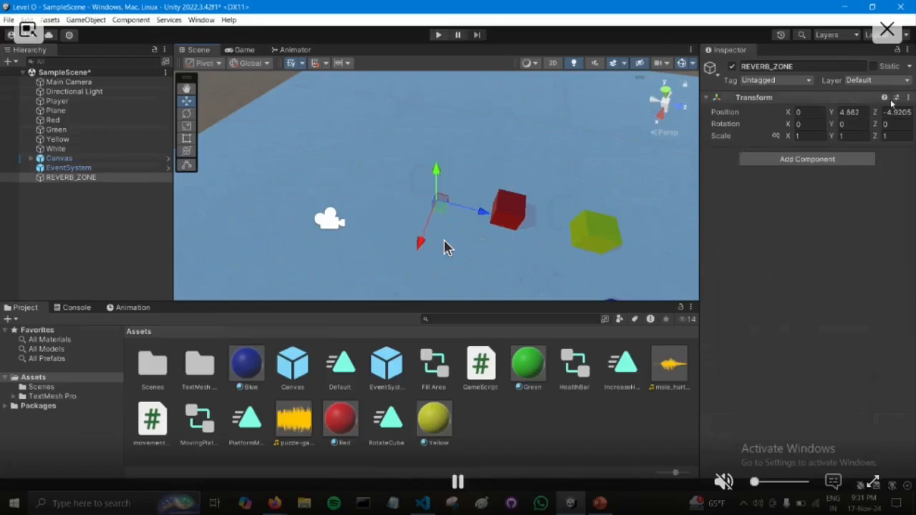
- Set REVERB_ZONE's Y position to 2
{"action": "left_click_drag", "start_coordinate": [581, 175], "coordinate": [500, 181], "text": "alt"}
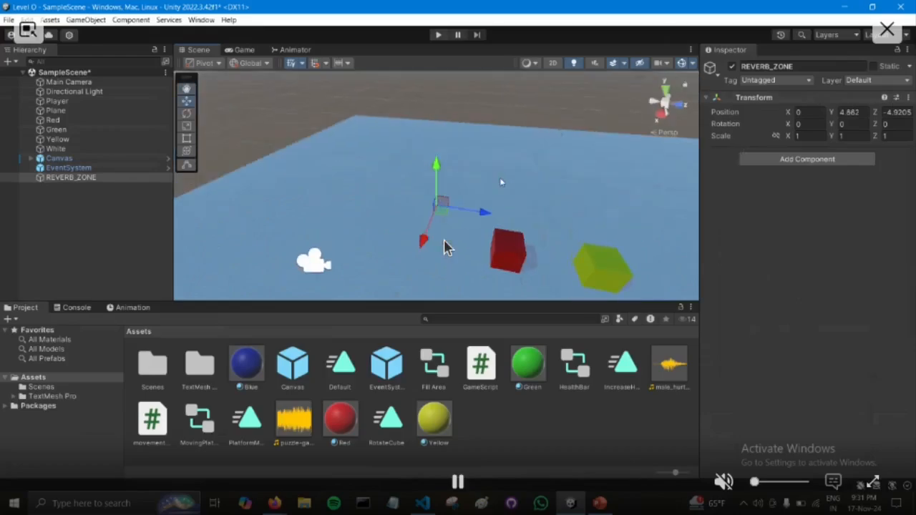
{"action": "left_click", "coordinate": [850, 112]}
{"action": "type", "text": "2"}
{"action": "key", "text": "Return"}
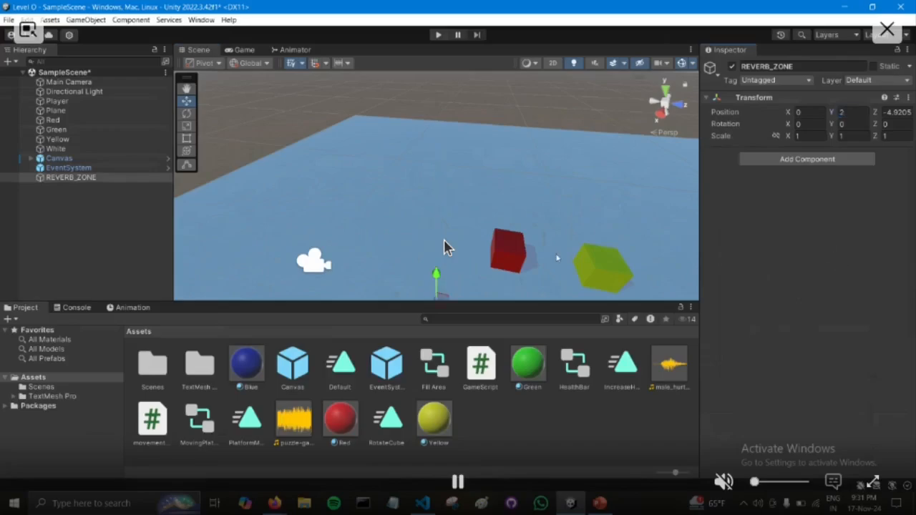
- Add an Audio Reverb Zone component to REVERB_ZONE and frame its range spheres in the Scene view
{"action": "left_click_drag", "start_coordinate": [465, 260], "coordinate": [529, 154], "text": "alt"}
{"action": "left_click", "coordinate": [743, 163]}
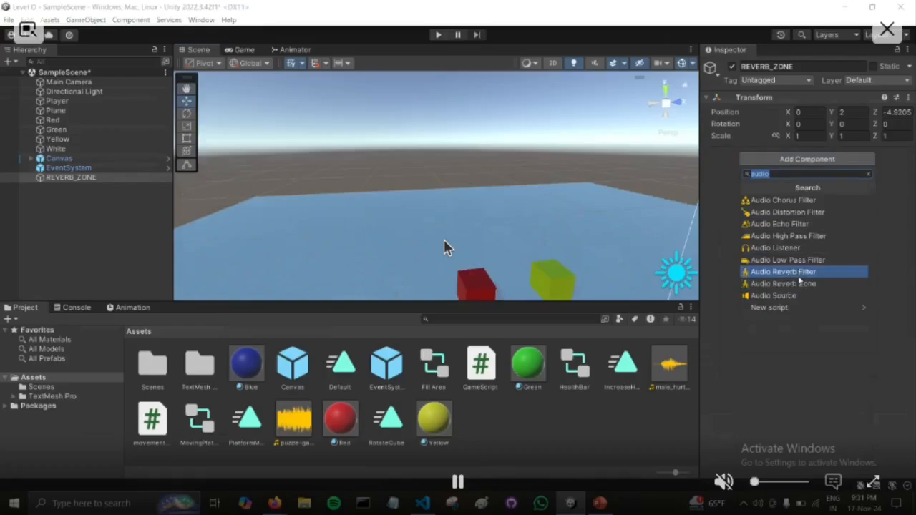
{"action": "left_click", "coordinate": [794, 283]}
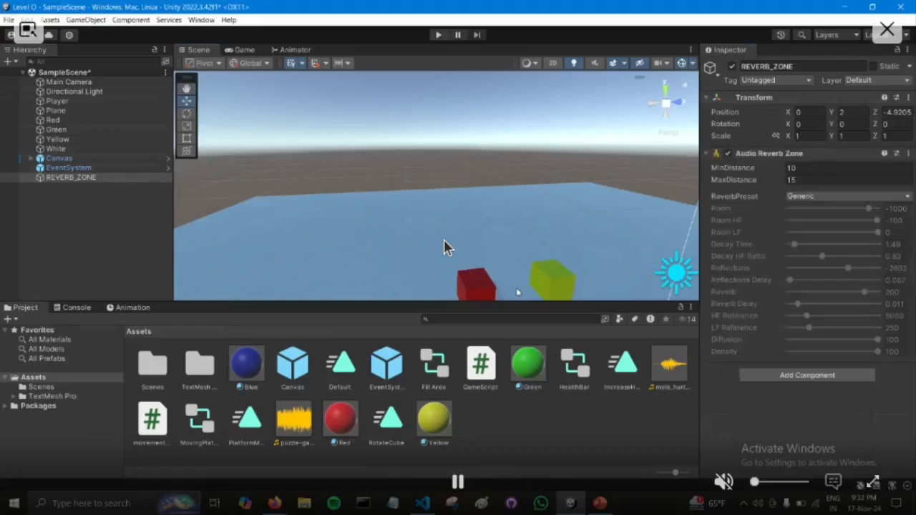
{"action": "scroll", "coordinate": [518, 292], "scroll_direction": "down", "scroll_amount": 2}
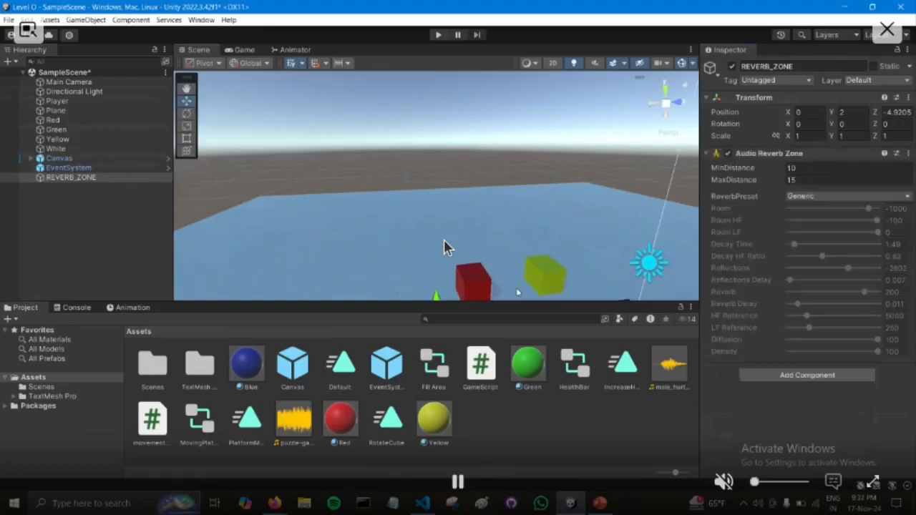
{"action": "double_click", "coordinate": [99, 179]}
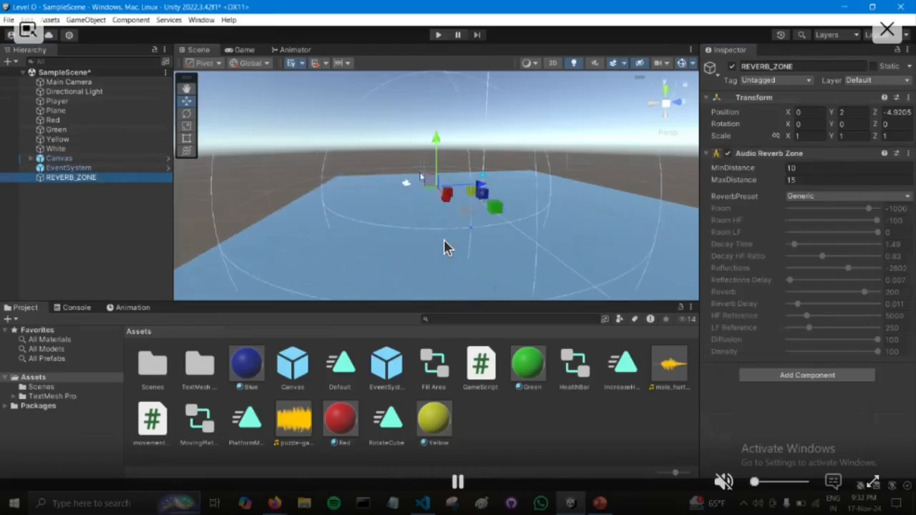
{"action": "mouse_move", "coordinate": [421, 177]}
{"action": "left_mouse_down", "text": "alt"}
{"action": "mouse_move", "coordinate": [572, 149]}
{"action": "mouse_move", "coordinate": [412, 180]}
{"action": "mouse_move", "coordinate": [422, 169]}
{"action": "mouse_move", "coordinate": [420, 179]}
{"action": "left_mouse_up", "text": "alt"}
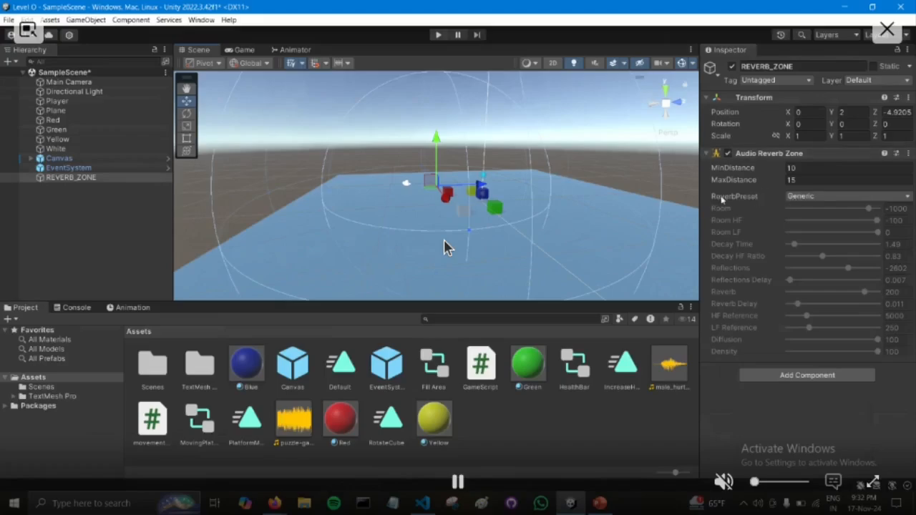
- Look through REVERB_ZONE's reverb presets, keep Generic, and save the scene
{"action": "left_click", "coordinate": [805, 198]}
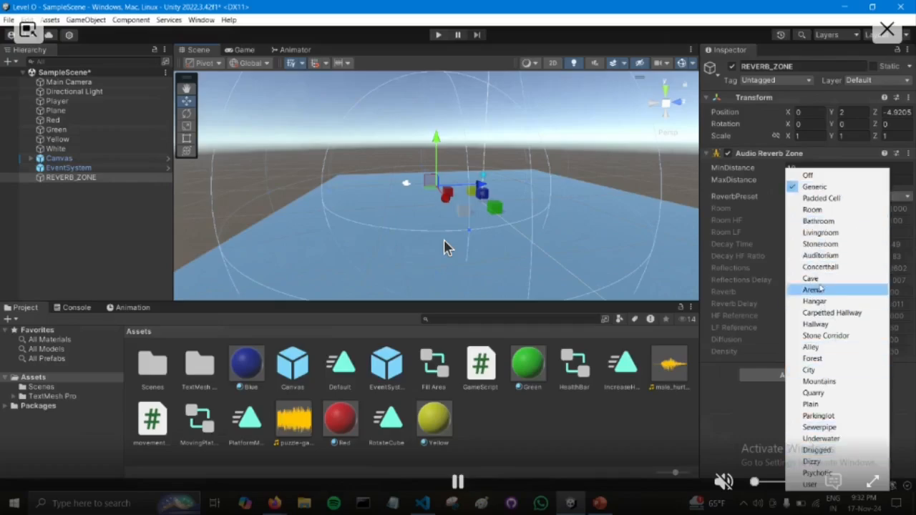
{"action": "left_click", "coordinate": [743, 390]}
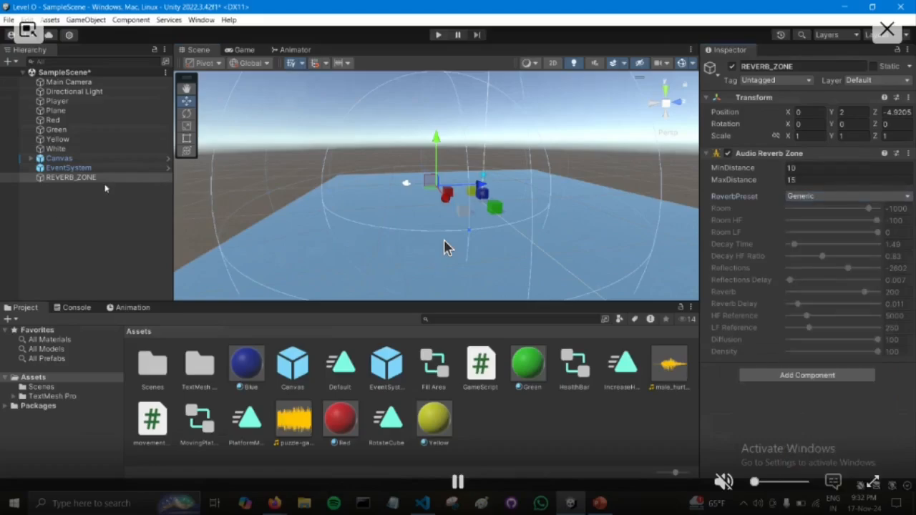
{"action": "left_click", "coordinate": [126, 220]}
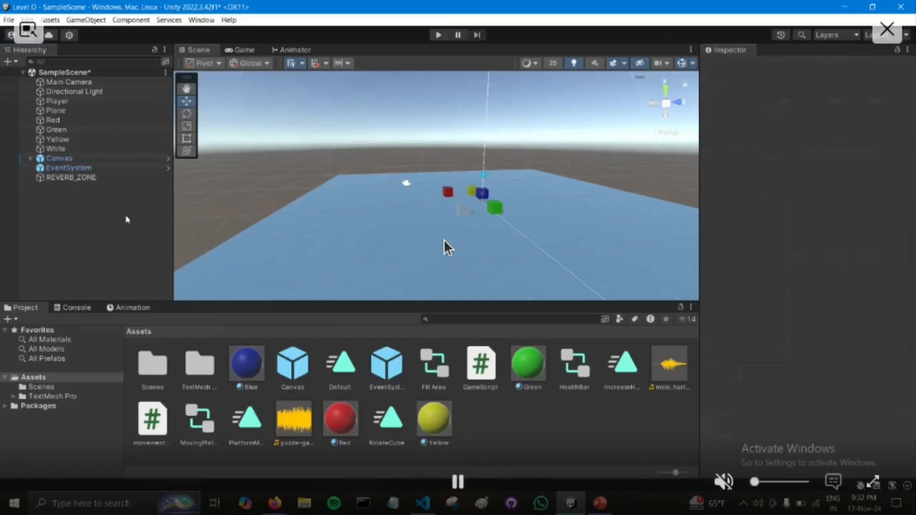
{"action": "key", "text": "ctrl+s"}
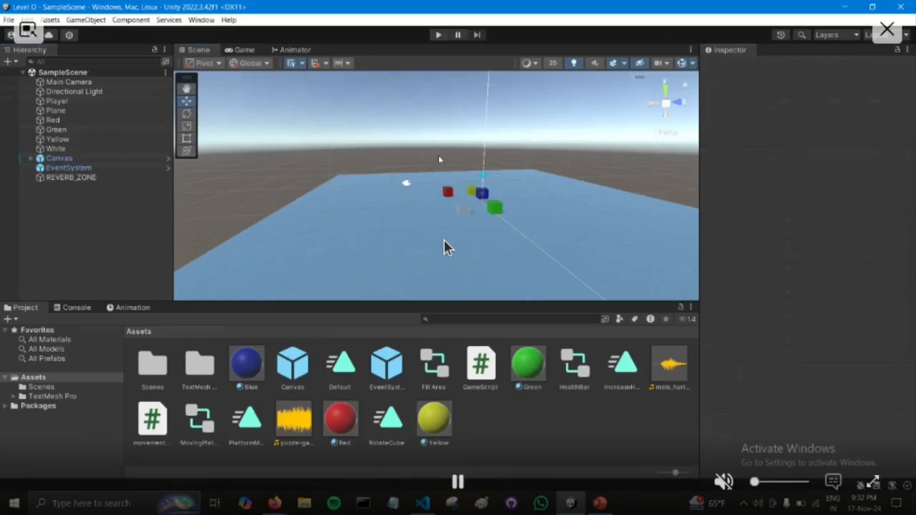
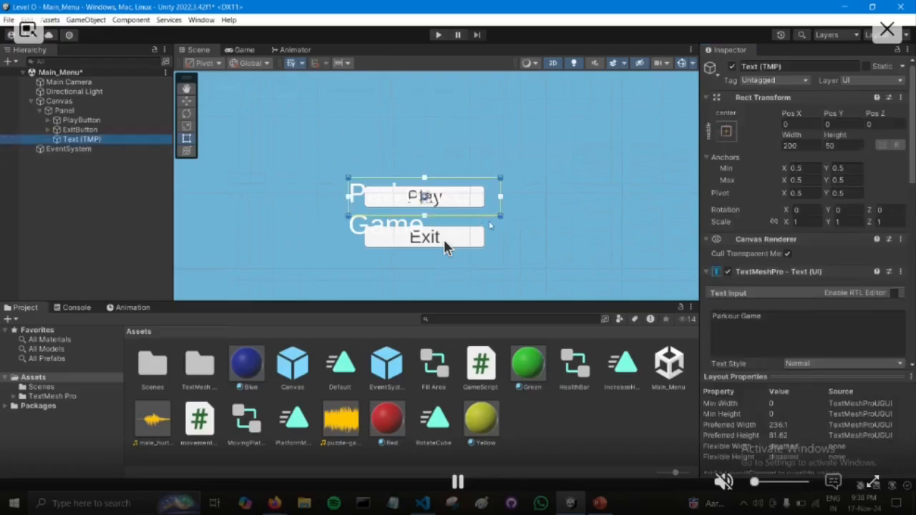
- Move the Parkour Game title above the Play button and enlarge its text box to about 249 by 58
{"action": "left_click_drag", "start_coordinate": [477, 199], "coordinate": [476, 111]}
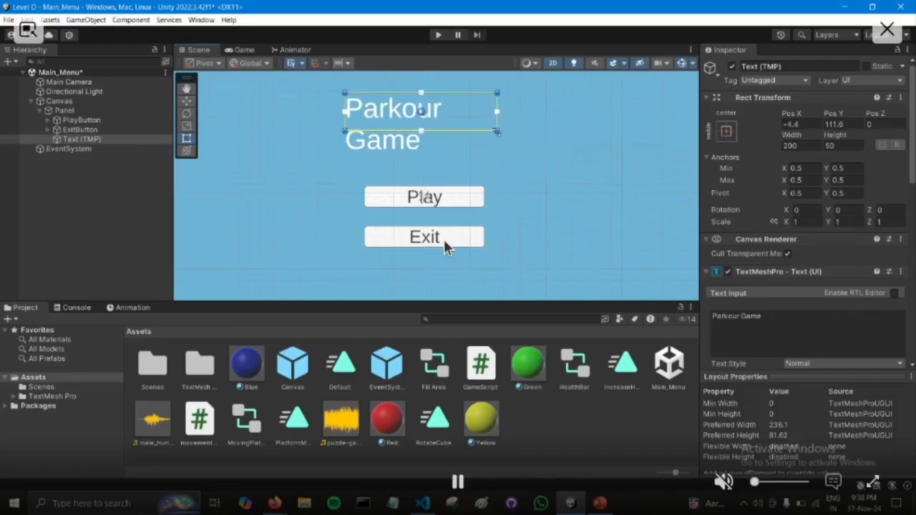
{"action": "left_click_drag", "start_coordinate": [497, 132], "coordinate": [534, 136]}
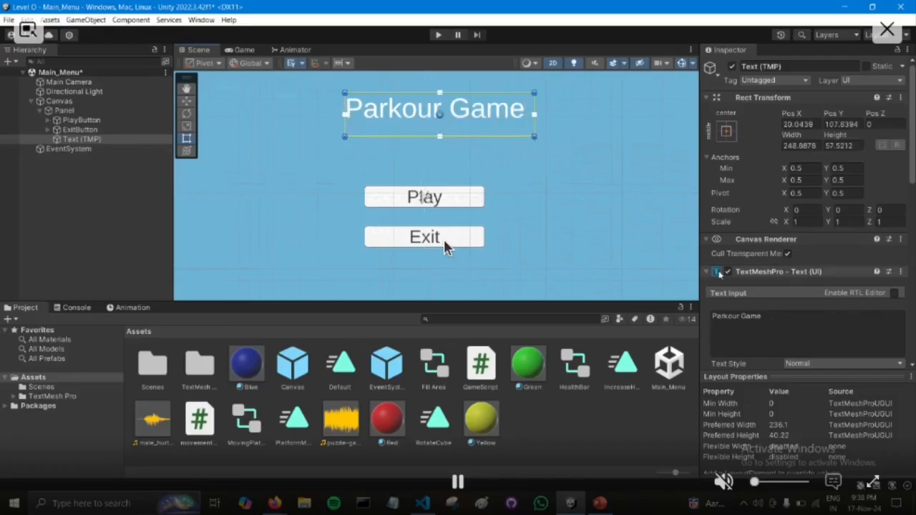
- Center the title text horizontally and vertically in its box, and line the box up over the Play and Exit buttons
{"action": "scroll", "coordinate": [809, 341], "scroll_direction": "down", "scroll_amount": 10}
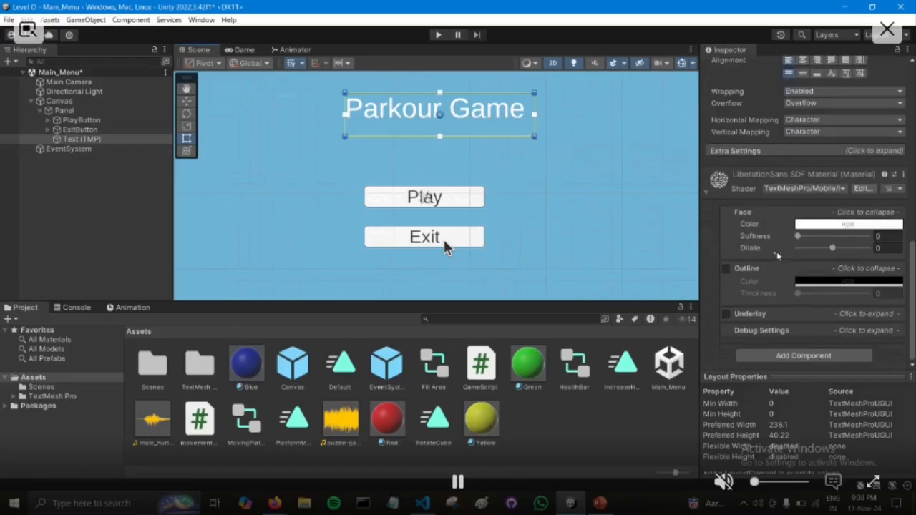
{"action": "scroll", "coordinate": [778, 255], "scroll_direction": "up", "scroll_amount": 3}
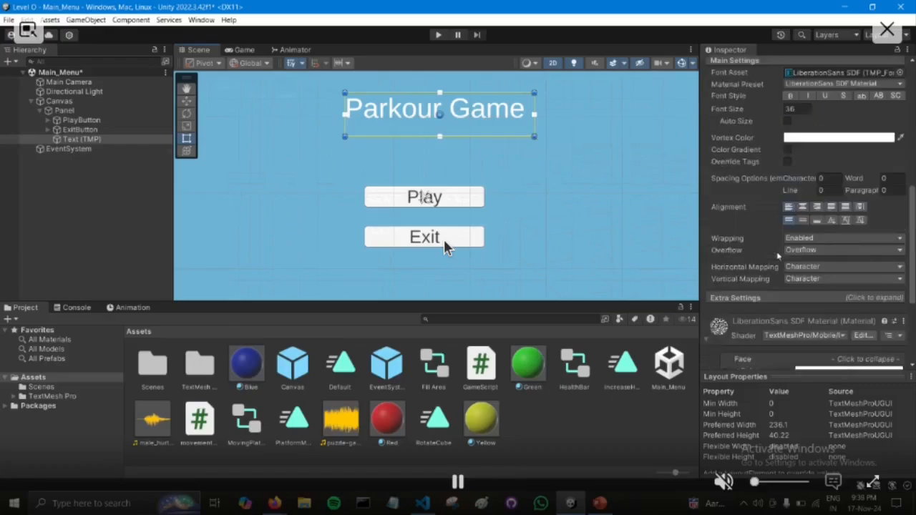
{"action": "left_click", "coordinate": [802, 207]}
{"action": "left_click", "coordinate": [803, 220]}
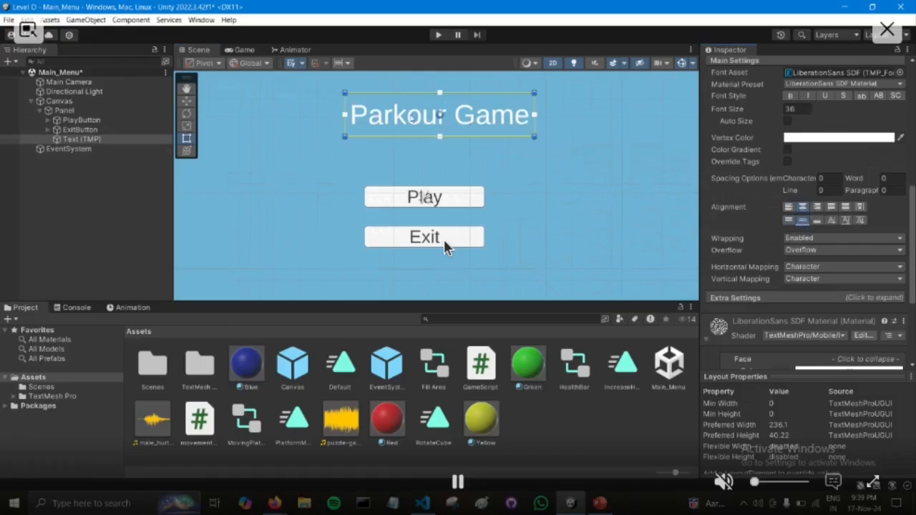
{"action": "left_click_drag", "start_coordinate": [454, 127], "coordinate": [440, 128]}
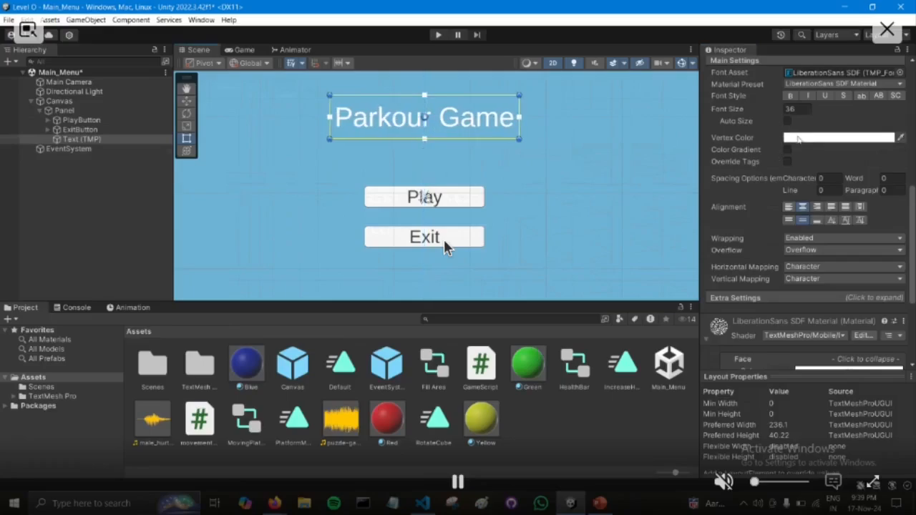
- Set the title's vertex color to yellow (EEEA14) and show the menu in the Game view
{"action": "scroll", "coordinate": [787, 129], "scroll_direction": "up", "scroll_amount": 5}
{"action": "scroll", "coordinate": [794, 135], "scroll_direction": "down", "scroll_amount": 10}
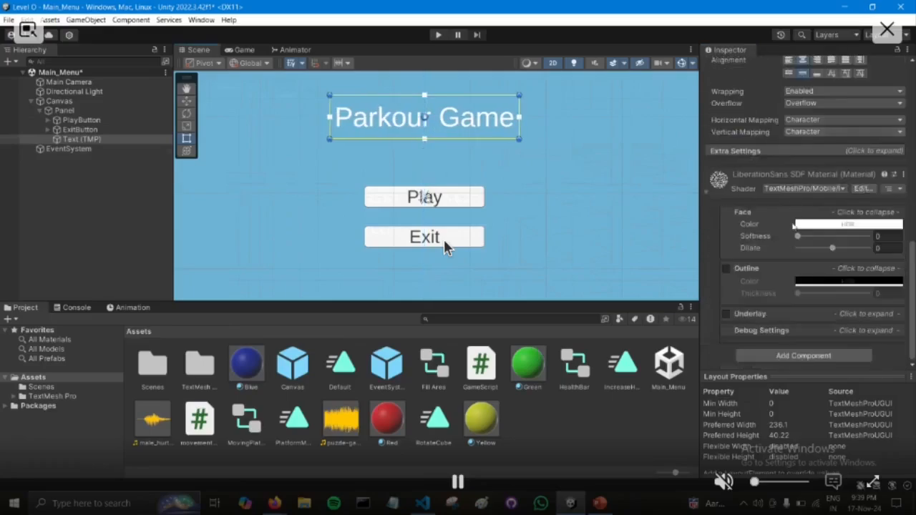
{"action": "scroll", "coordinate": [798, 141], "scroll_direction": "up", "scroll_amount": 4}
{"action": "left_click", "coordinate": [802, 140]}
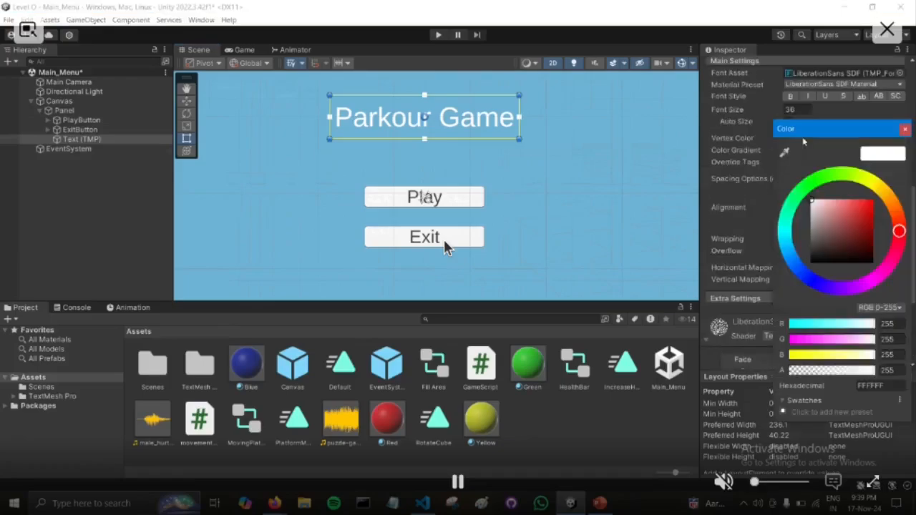
{"action": "left_click", "coordinate": [873, 182]}
{"action": "left_click_drag", "start_coordinate": [866, 207], "coordinate": [867, 207]}
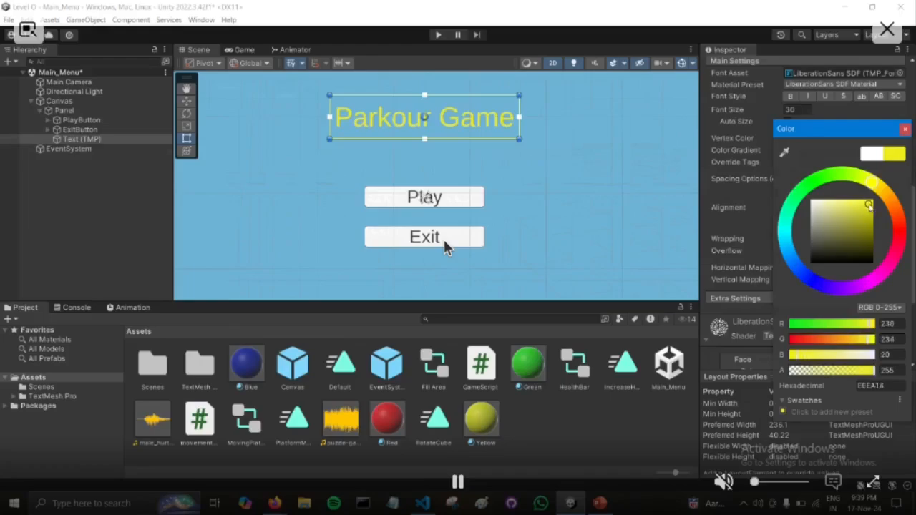
{"action": "left_click", "coordinate": [603, 191]}
{"action": "left_click", "coordinate": [246, 50]}
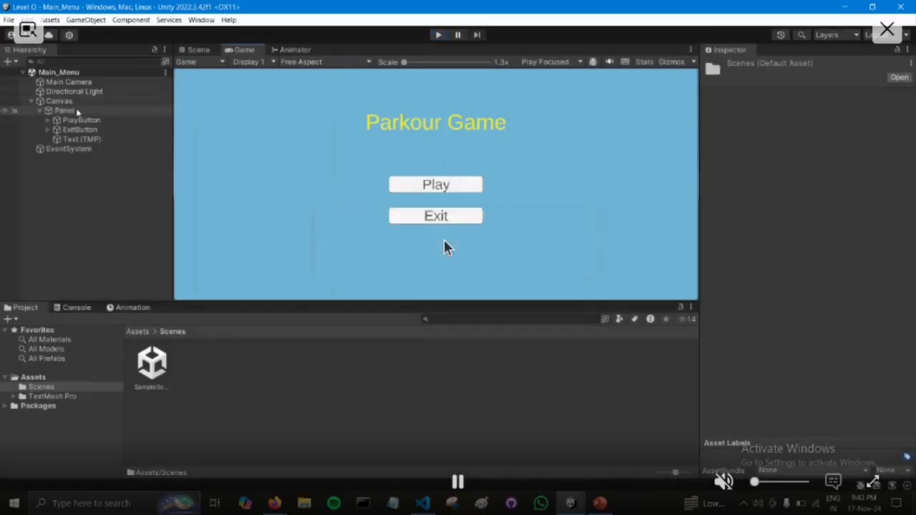
- Check the Menu Controller script on Panel, and add an On Click event to PlayButton with Panel as its target object
{"action": "left_click", "coordinate": [76, 111]}
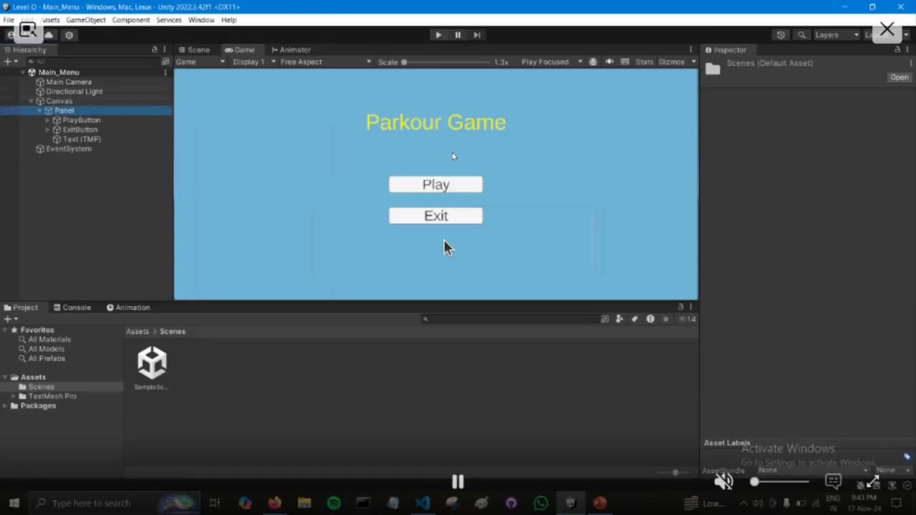
{"action": "scroll", "coordinate": [794, 215], "scroll_direction": "down", "scroll_amount": 3}
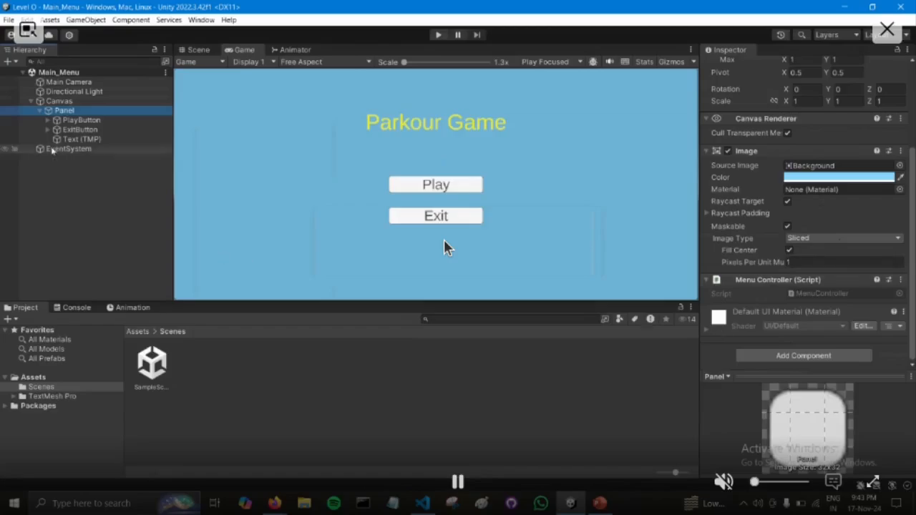
{"action": "left_click", "coordinate": [81, 120]}
{"action": "scroll", "coordinate": [747, 279], "scroll_direction": "down", "scroll_amount": 6}
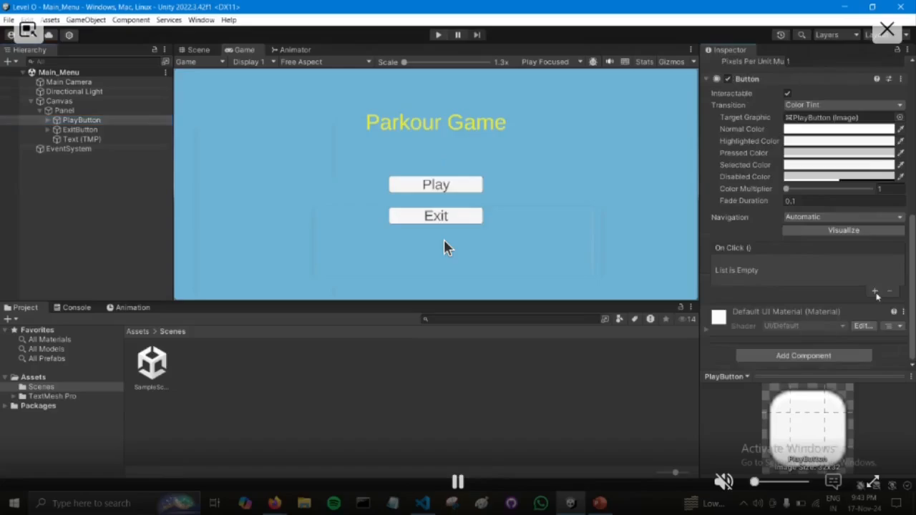
{"action": "left_click", "coordinate": [875, 291]}
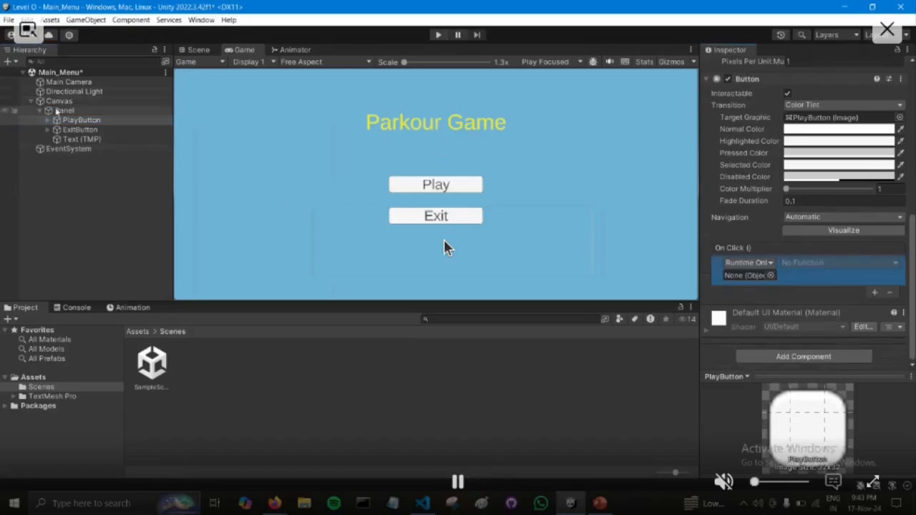
{"action": "left_click_drag", "start_coordinate": [56, 110], "coordinate": [748, 277]}
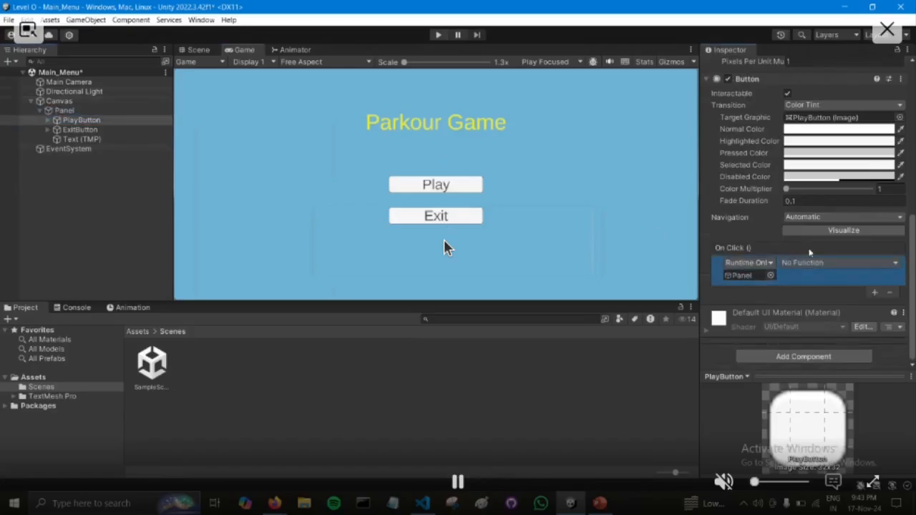
{"action": "left_click", "coordinate": [812, 263]}
{"action": "mouse_move", "coordinate": [822, 337]}
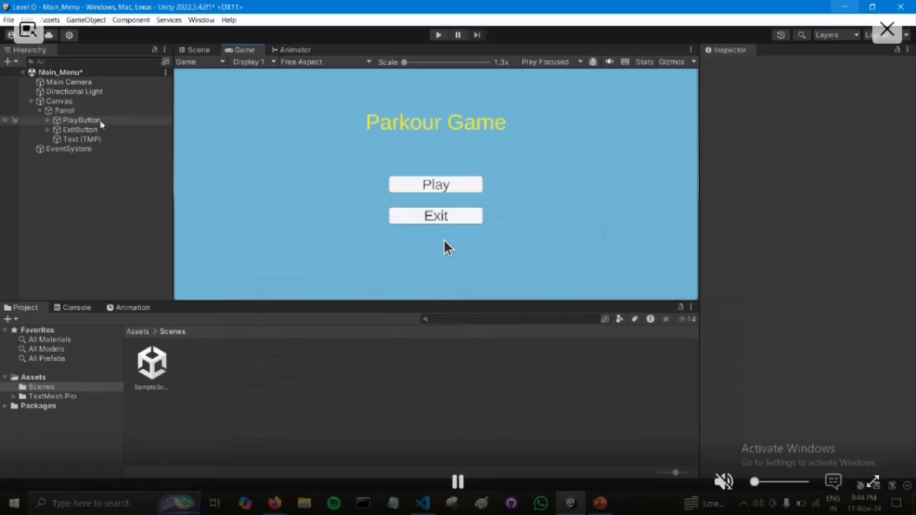
- Assign the MenuController Play() function to PlayButton's On Click event
{"action": "left_click", "coordinate": [82, 121]}
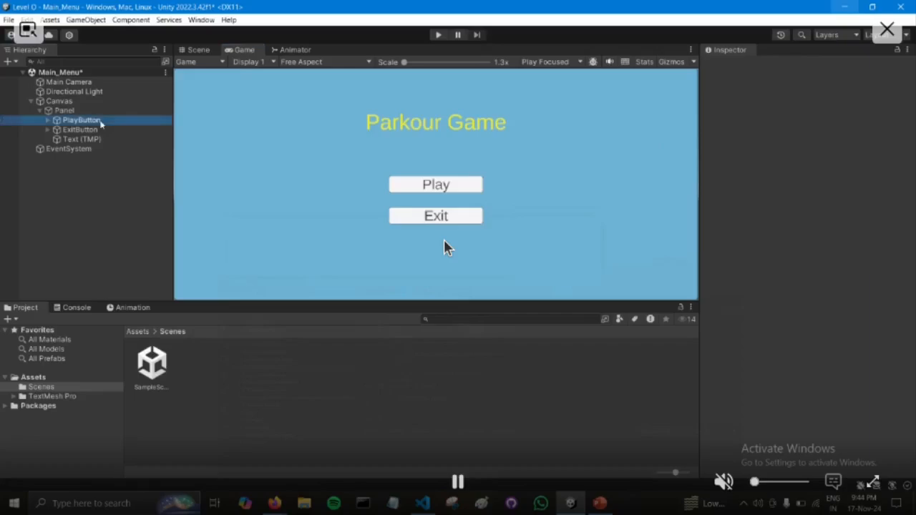
{"action": "scroll", "coordinate": [828, 203], "scroll_direction": "down", "scroll_amount": 5}
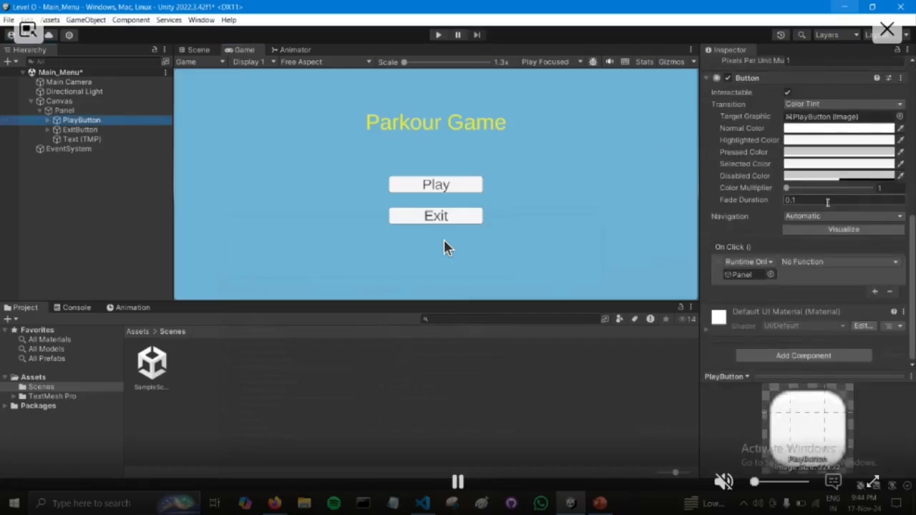
{"action": "left_click", "coordinate": [816, 263]}
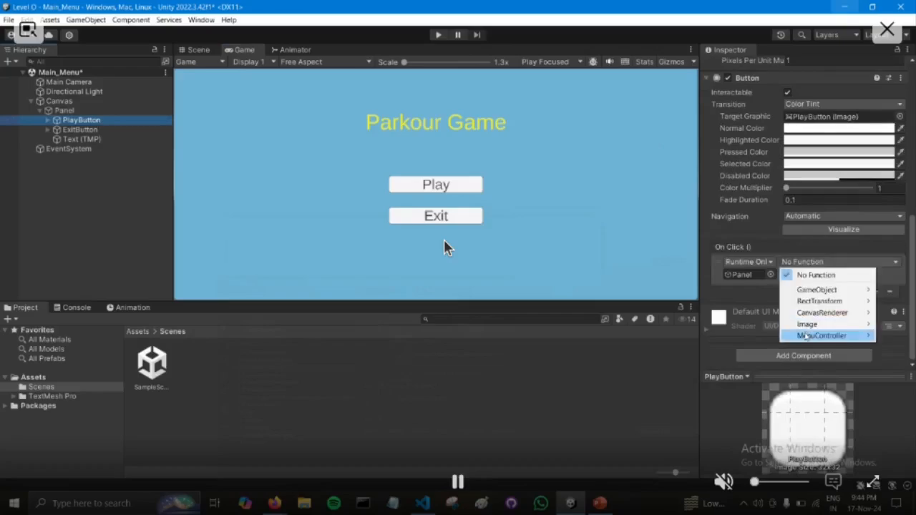
{"action": "mouse_move", "coordinate": [807, 335]}
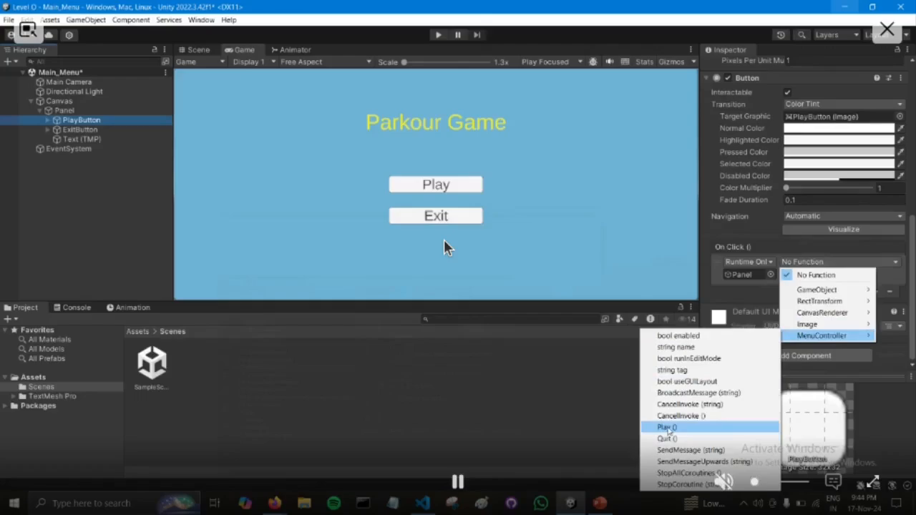
{"action": "left_click", "coordinate": [666, 428]}
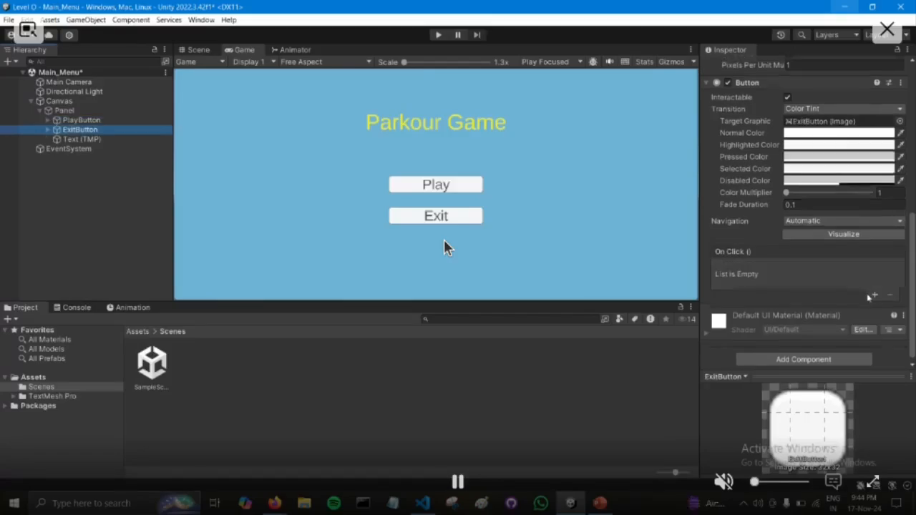
- Add an On Click event to ExitButton that targets Panel and calls the MenuController Quit() function
{"action": "left_click", "coordinate": [873, 296]}
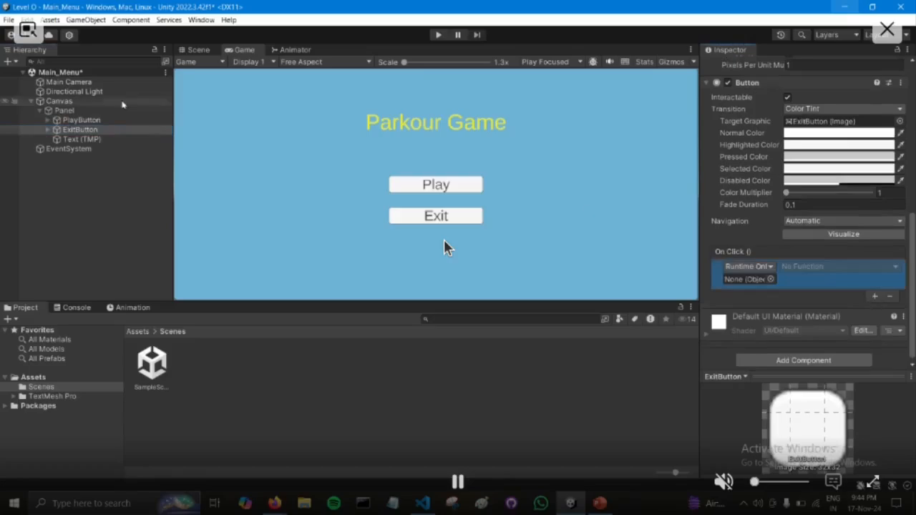
{"action": "left_click_drag", "start_coordinate": [105, 111], "coordinate": [755, 279]}
{"action": "left_click", "coordinate": [794, 266]}
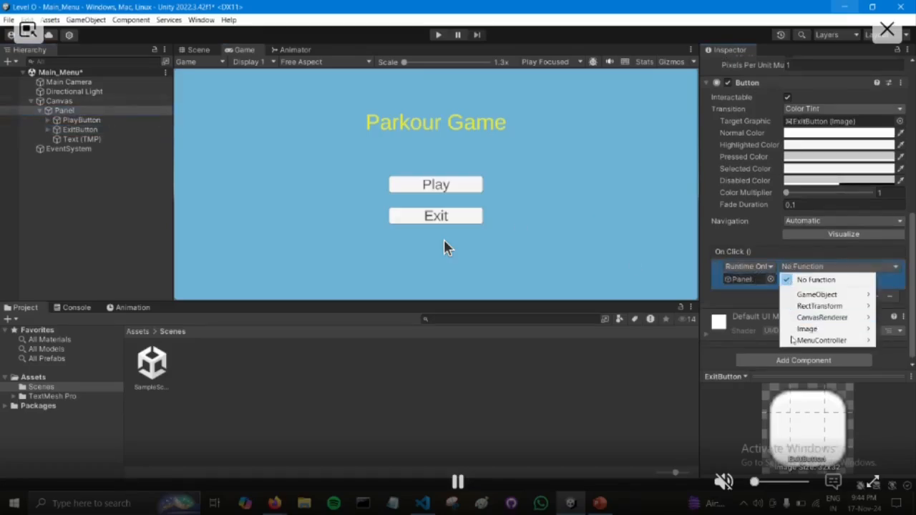
{"action": "mouse_move", "coordinate": [793, 343]}
{"action": "left_click", "coordinate": [691, 440]}
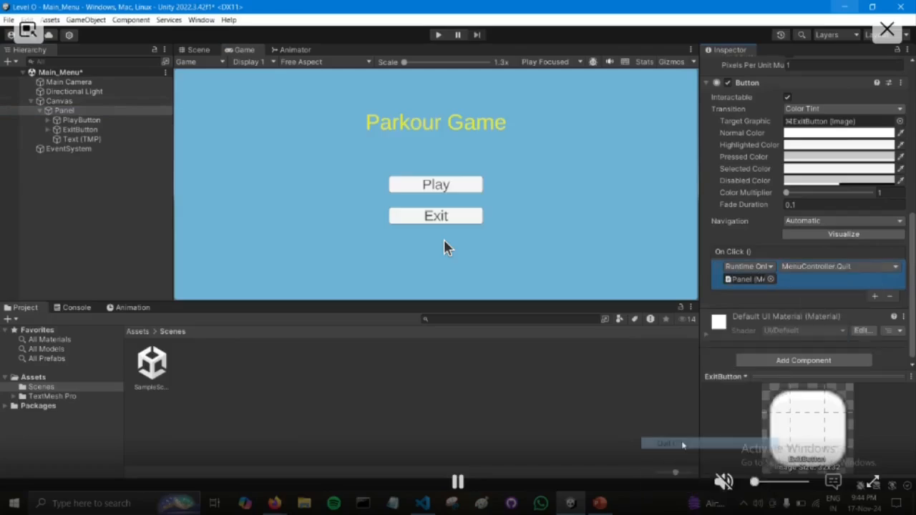